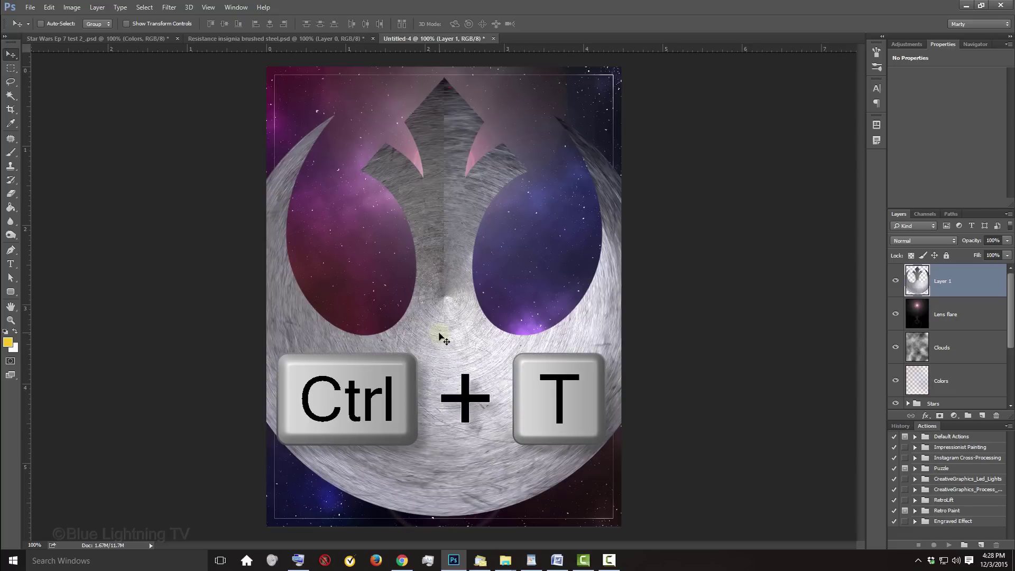
Scale the insignia on Layer 1 proportionally from its centre to about 59.6% so it fits inside the poster border
{"action": "key", "text": "ctrl+t"}
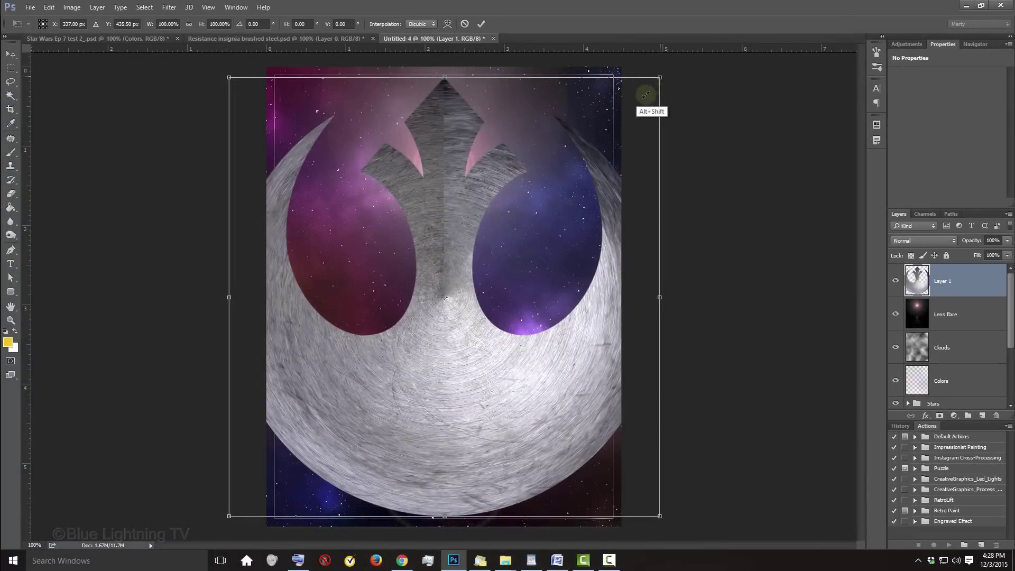
{"action": "left_click_drag", "start_coordinate": [577, 186], "coordinate": [598, 181]}
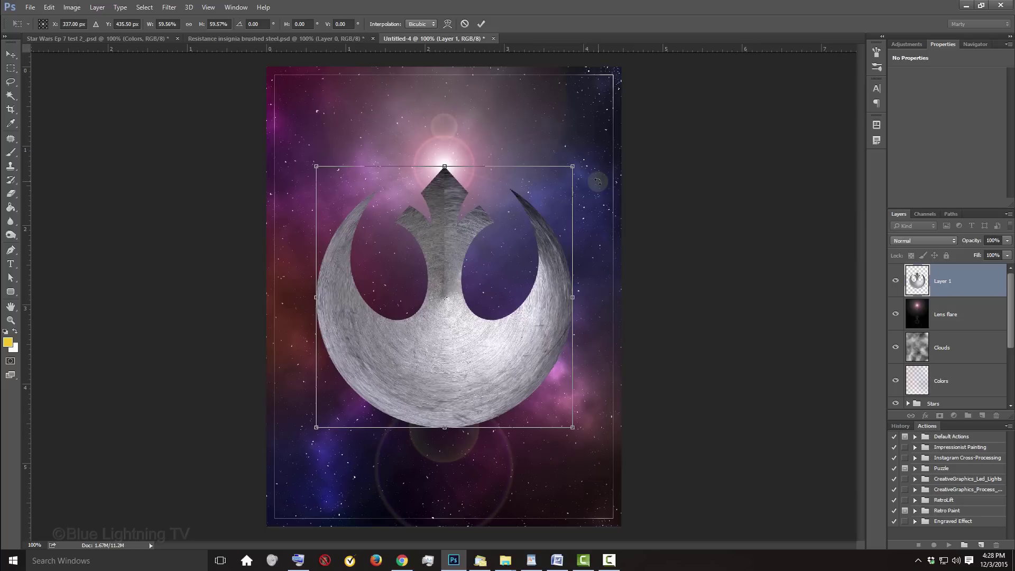
{"action": "key", "text": "Up"}
{"action": "key", "text": "Down"}
{"action": "key", "text": "Return"}
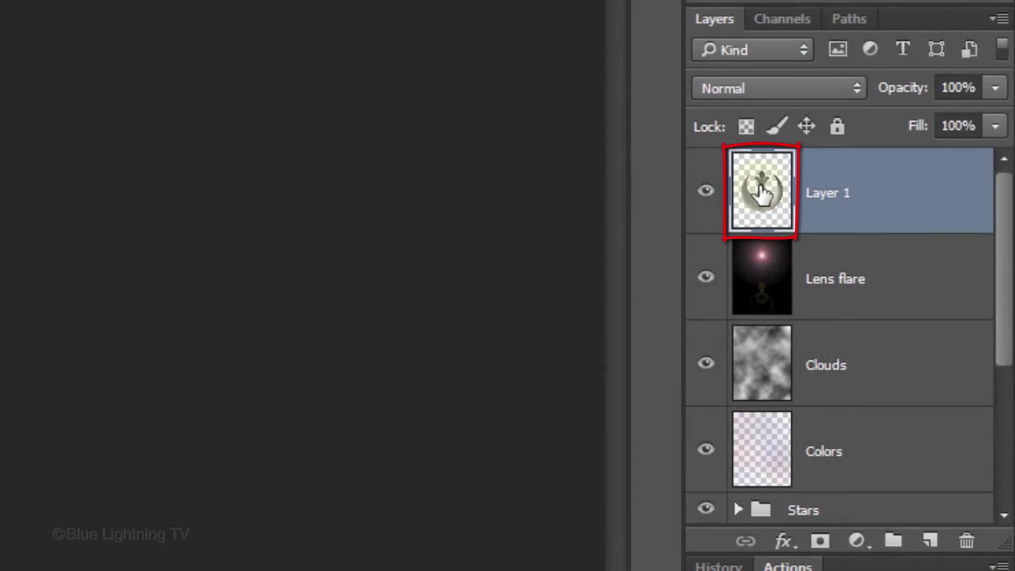
Apply a Chisel Hard Inner Bevel to Layer 1: depth 100%, size 5 px, angle -10°, altitude 46°, shadow opacity 50%, with a Rounded Steps contour
{"action": "double_click", "coordinate": [762, 193]}
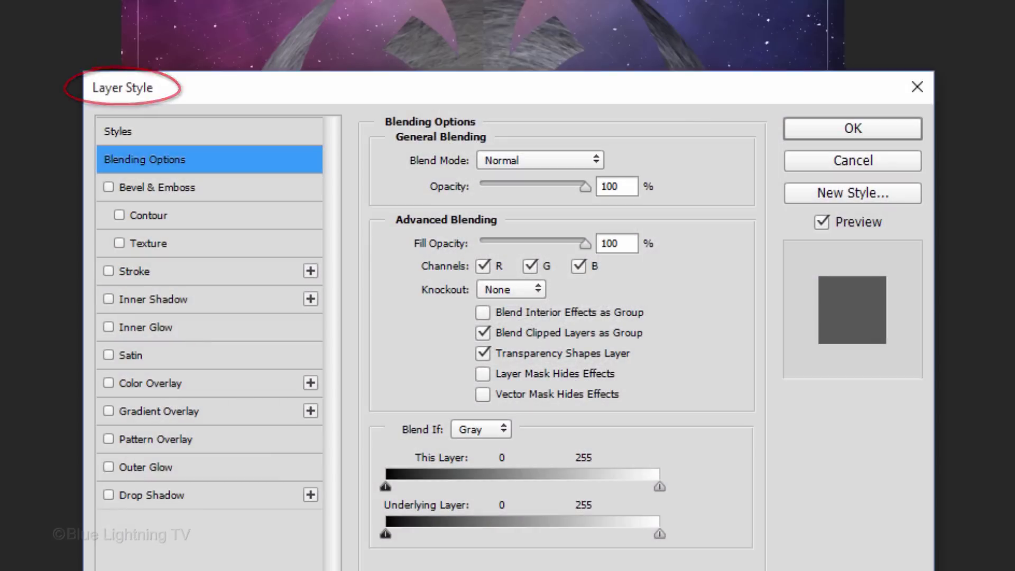
{"action": "left_click", "coordinate": [223, 189]}
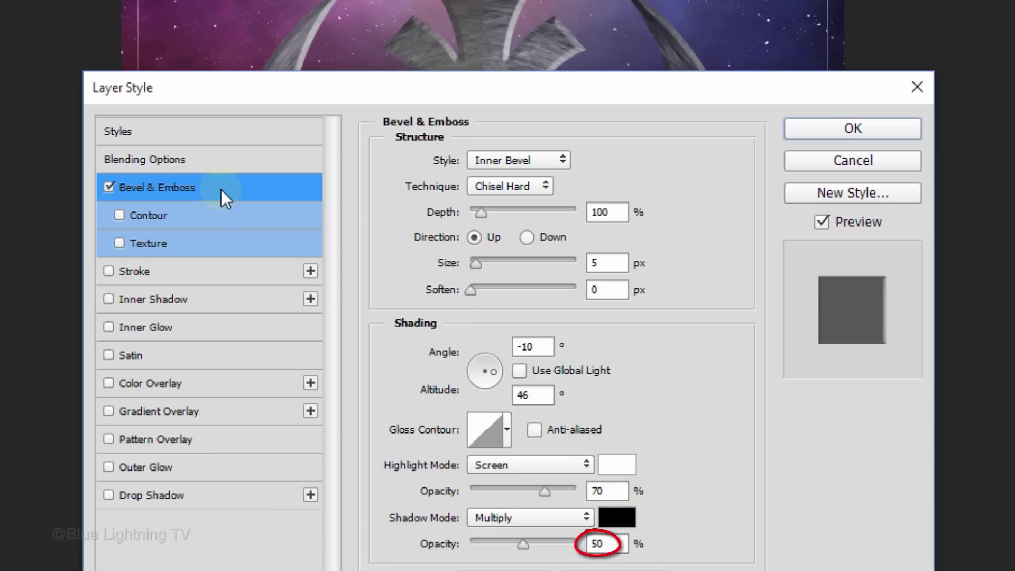
{"action": "left_click", "coordinate": [210, 218]}
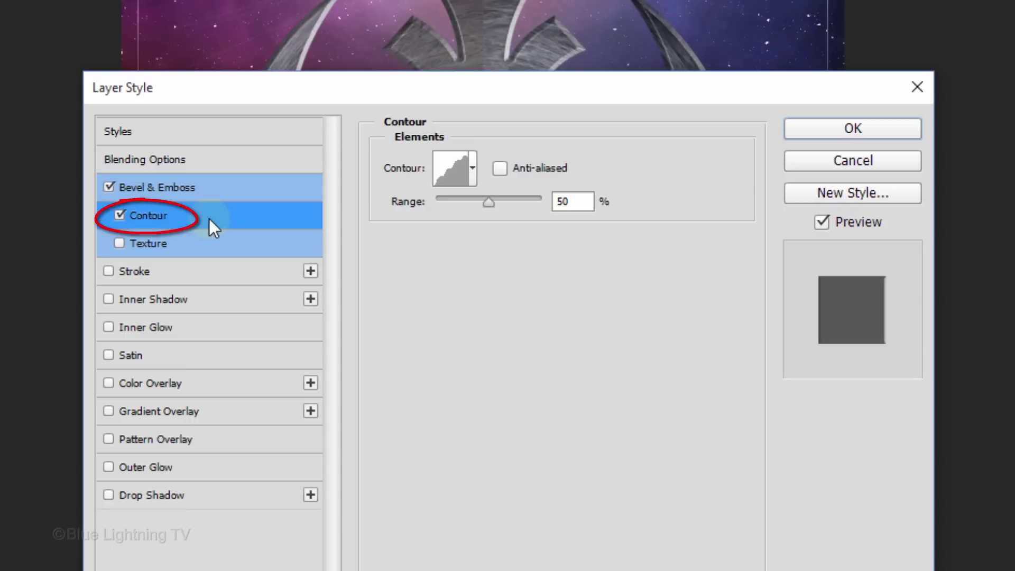
{"action": "left_click", "coordinate": [472, 169]}
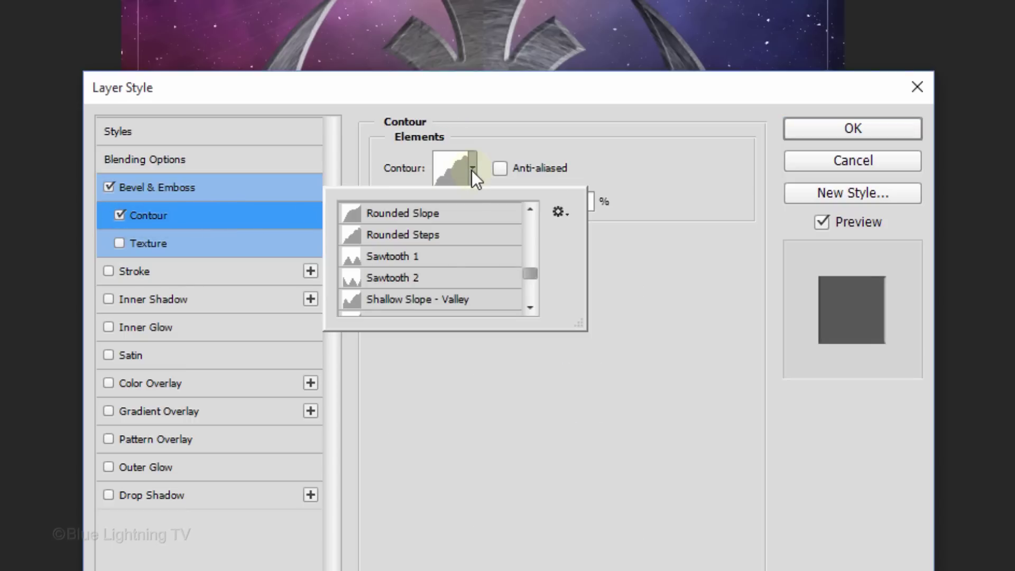
{"action": "left_click", "coordinate": [468, 234]}
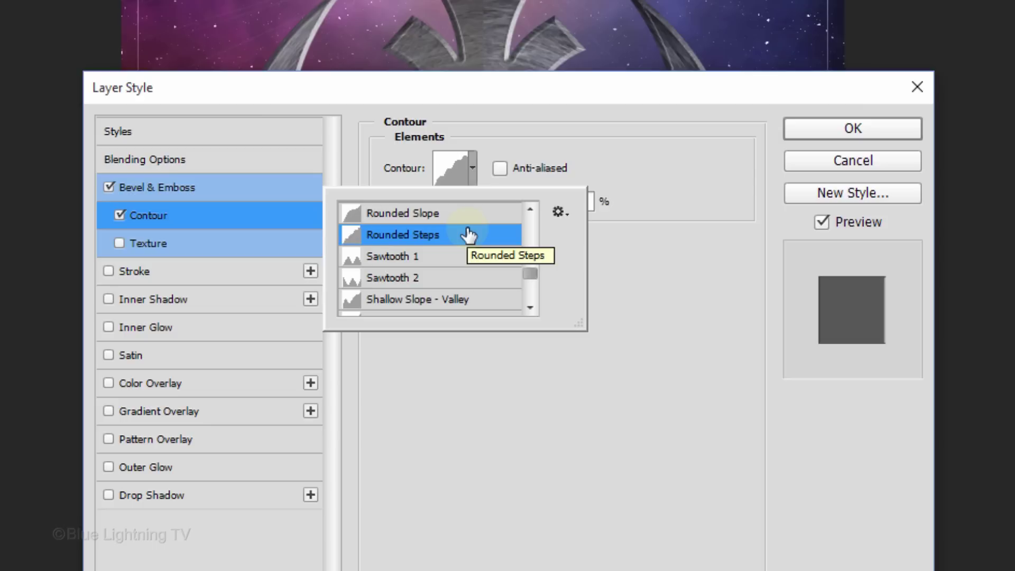
{"action": "left_click", "coordinate": [662, 243]}
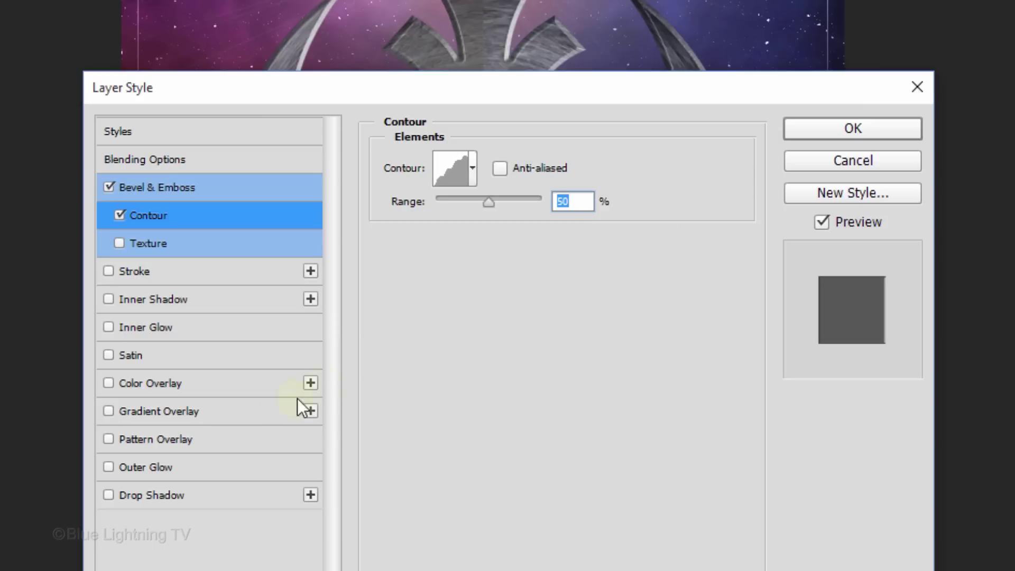
Add a black Color Burn outer glow with 10% opacity and 250 px size, and apply the layer style
{"action": "left_click", "coordinate": [202, 466]}
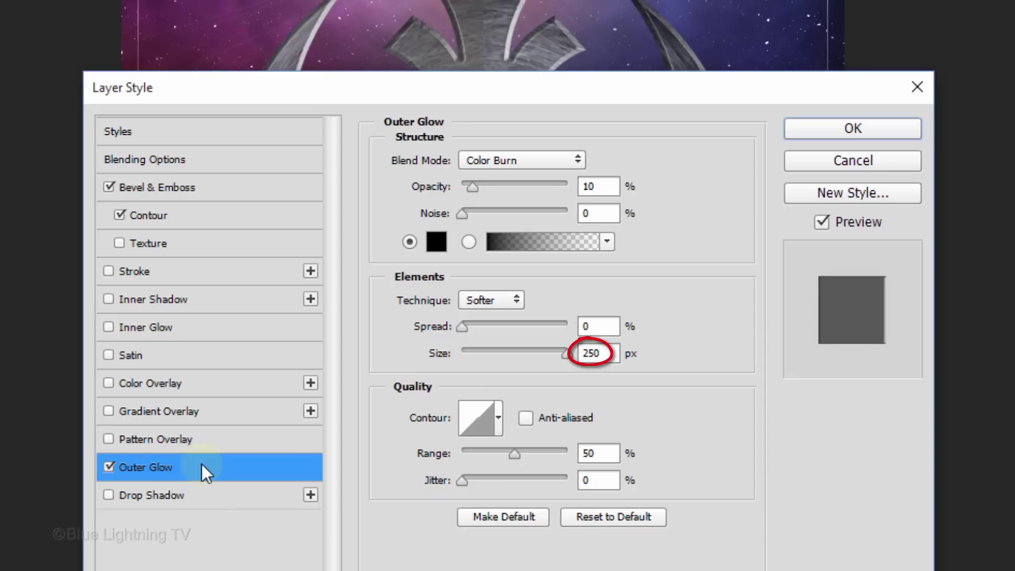
{"action": "left_click", "coordinate": [852, 128]}
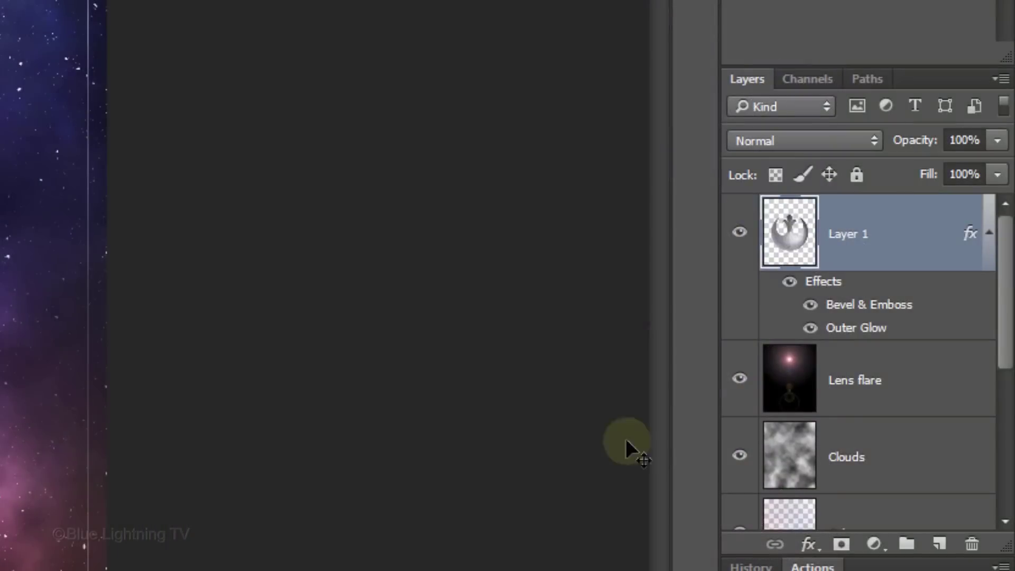
Add a Hue/Saturation adjustment layer above Layer 1 and clip it to the insignia
{"action": "left_click", "coordinate": [876, 545]}
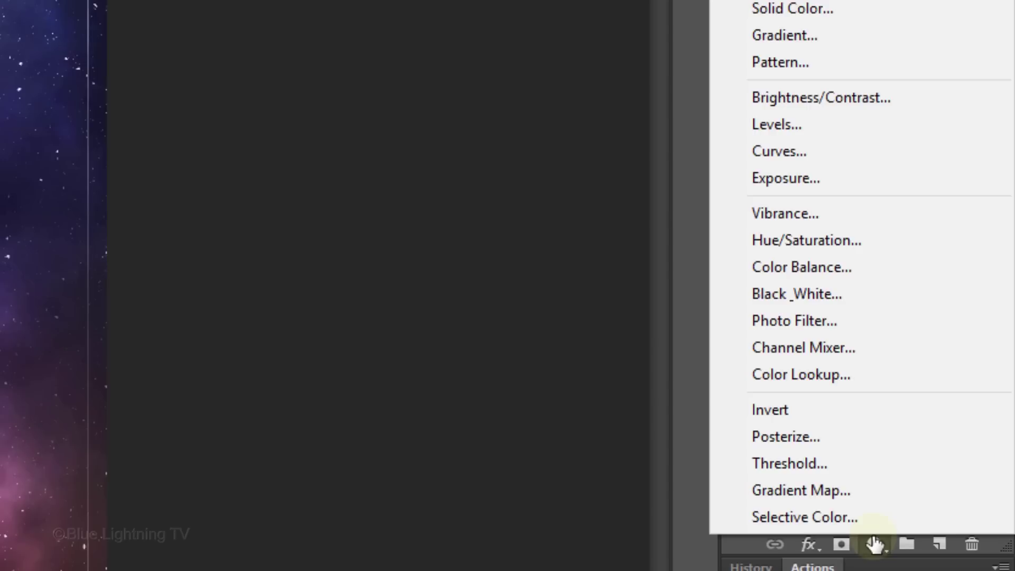
{"action": "left_click", "coordinate": [811, 239]}
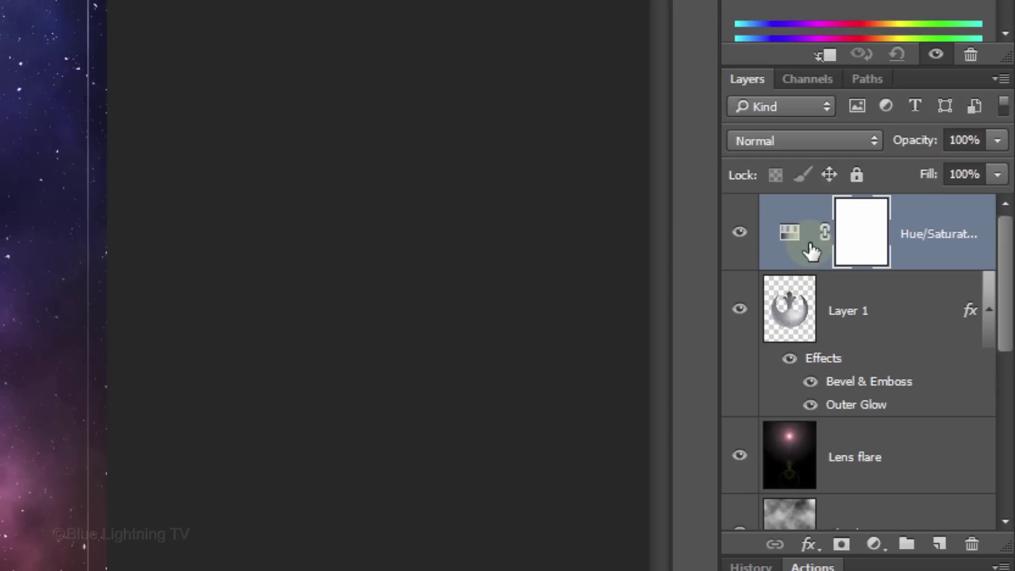
{"action": "left_click", "coordinate": [828, 56]}
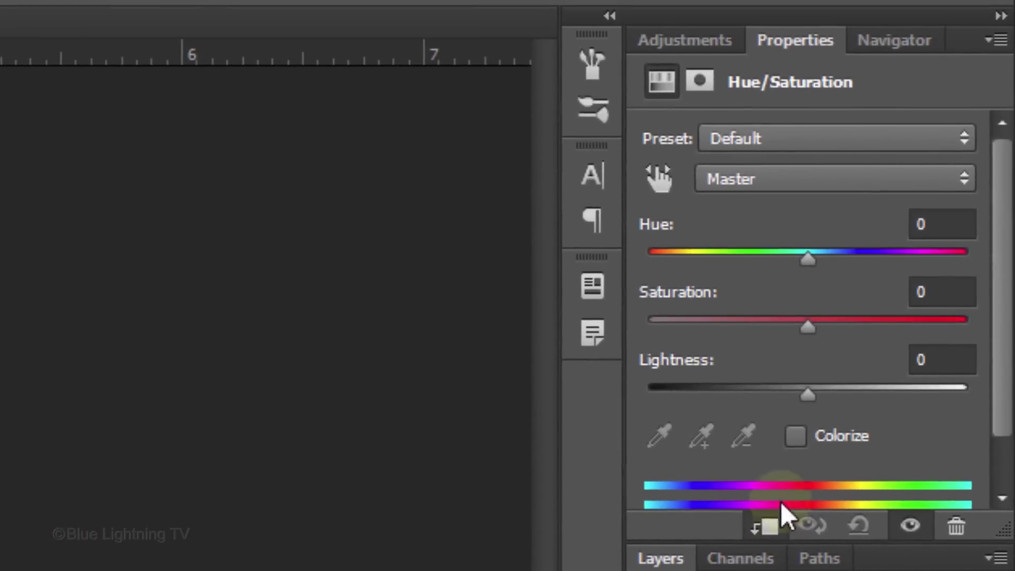
Colorize the insignia through the Hue/Saturation adjustment with hue 220 and saturation 15
{"action": "left_click", "coordinate": [813, 290]}
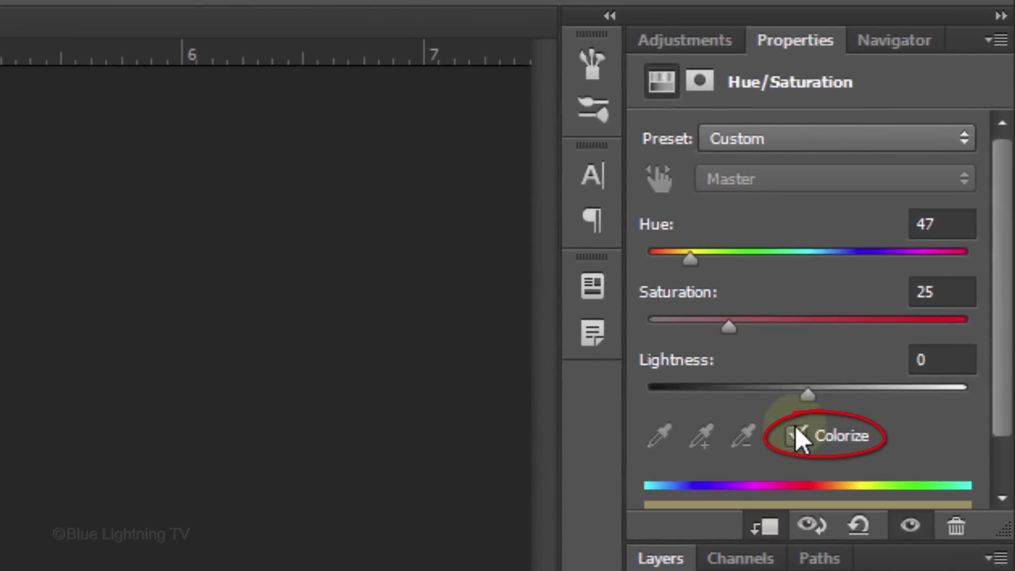
{"action": "left_click", "coordinate": [947, 225]}
{"action": "type", "text": "22"}
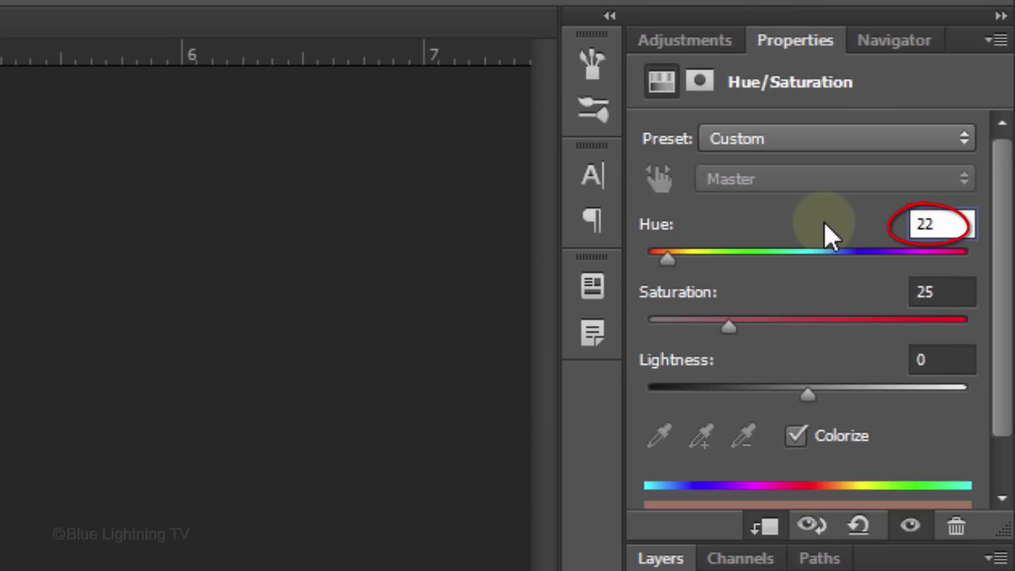
{"action": "type", "text": "0"}
{"action": "left_click", "coordinate": [957, 290]}
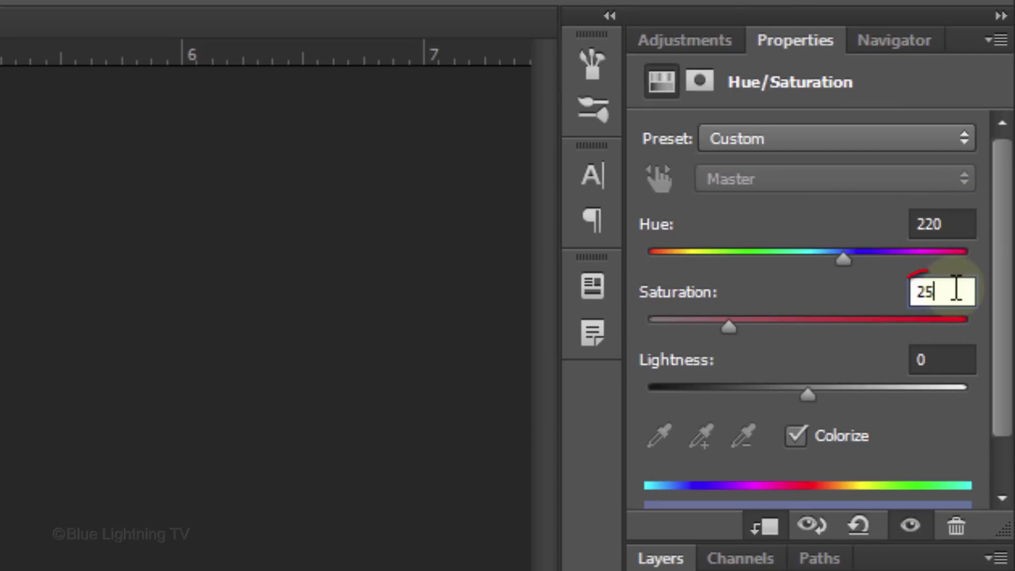
{"action": "double_click", "coordinate": [956, 291]}
{"action": "type", "text": "15"}
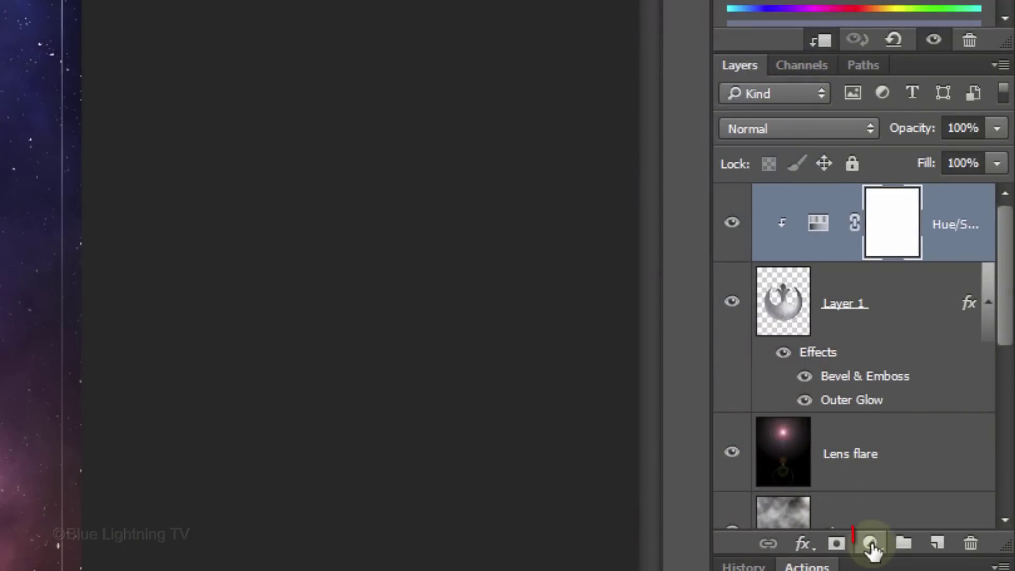
Add a Levels adjustment layer clipped to the insignia and darken its midtones slightly
{"action": "left_click", "coordinate": [871, 545]}
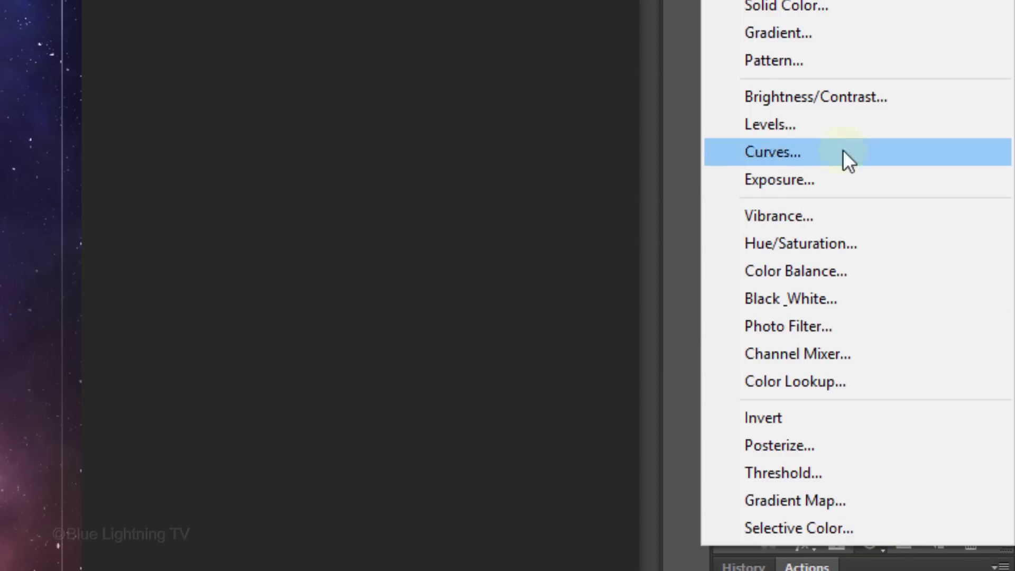
{"action": "left_click", "coordinate": [833, 133]}
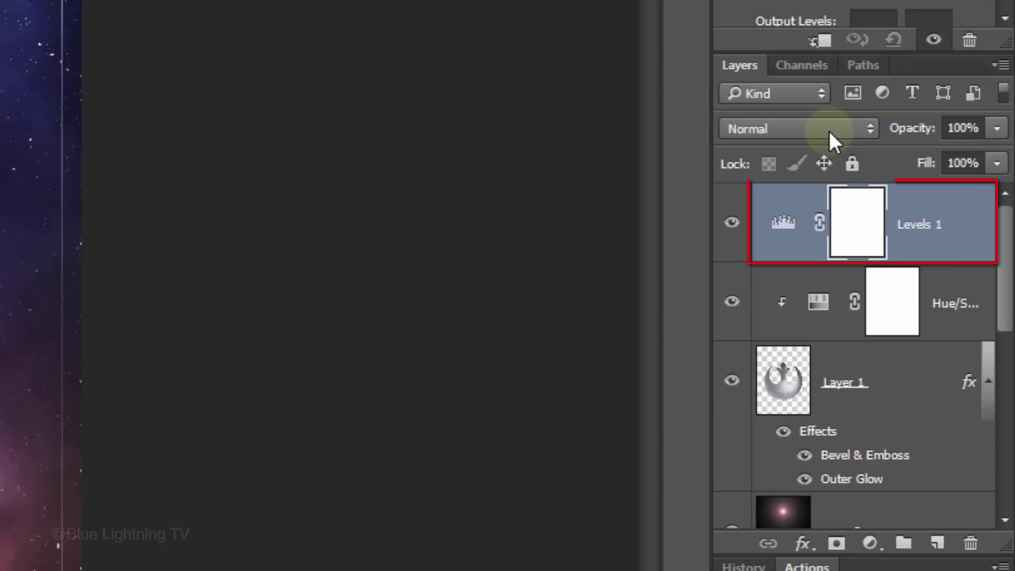
{"action": "left_click", "coordinate": [822, 40]}
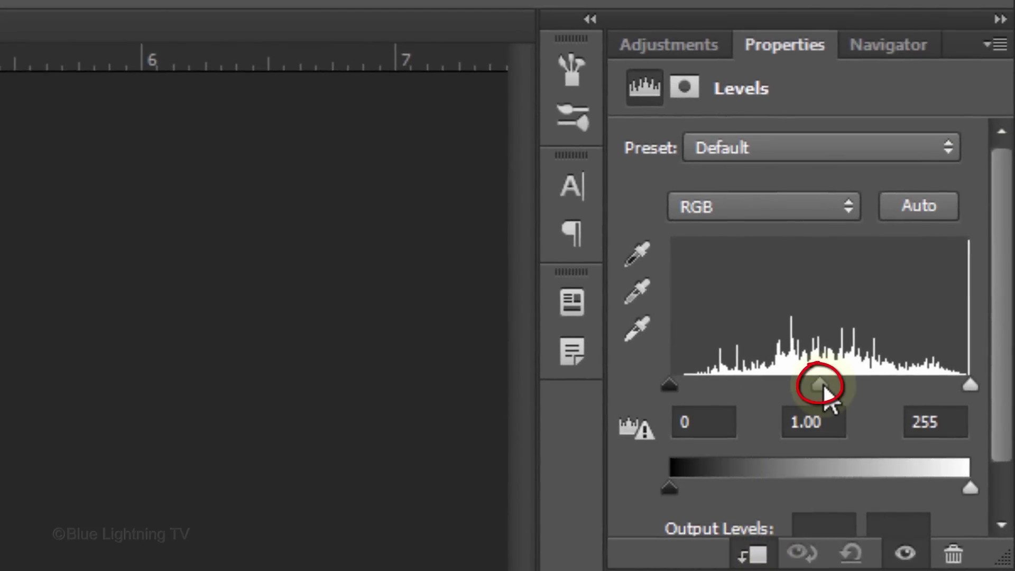
{"action": "left_click_drag", "start_coordinate": [824, 386], "coordinate": [853, 381]}
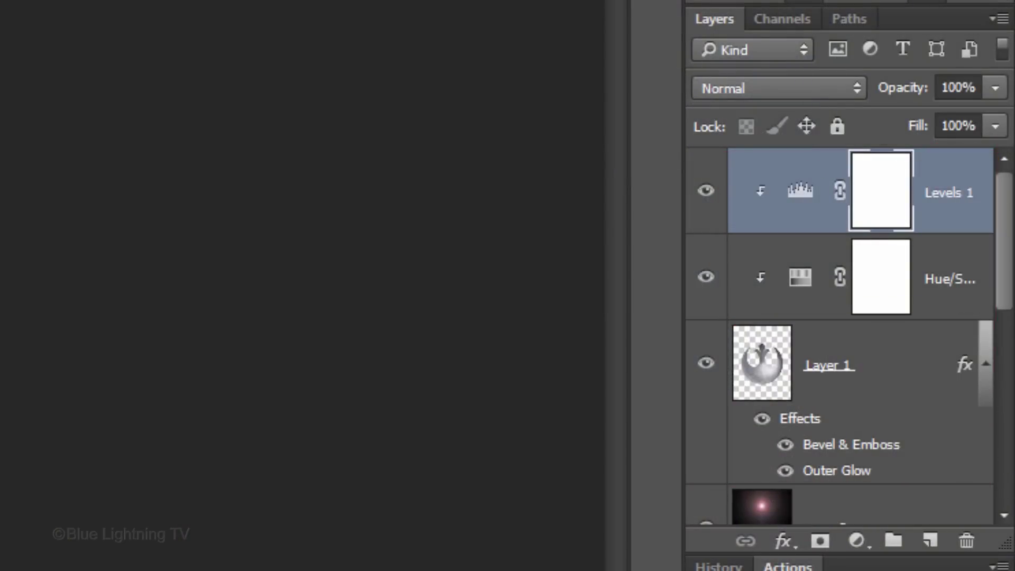
Group Layer 1 with its Hue/Saturation and Levels adjustment layers, and name the group "Resistance Insignia"
{"action": "left_click", "coordinate": [770, 378], "text": "shift"}
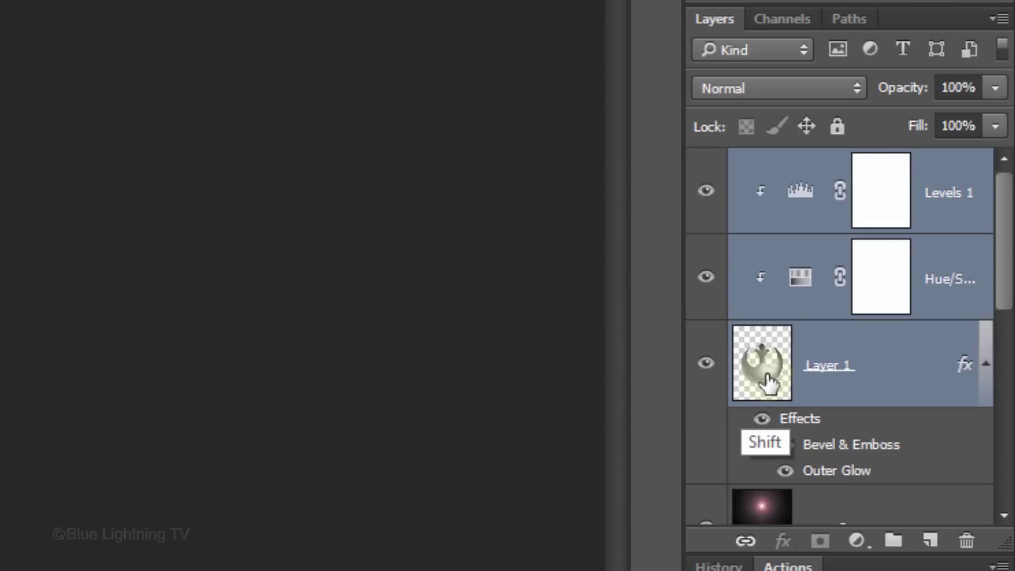
{"action": "key", "text": "ctrl"}
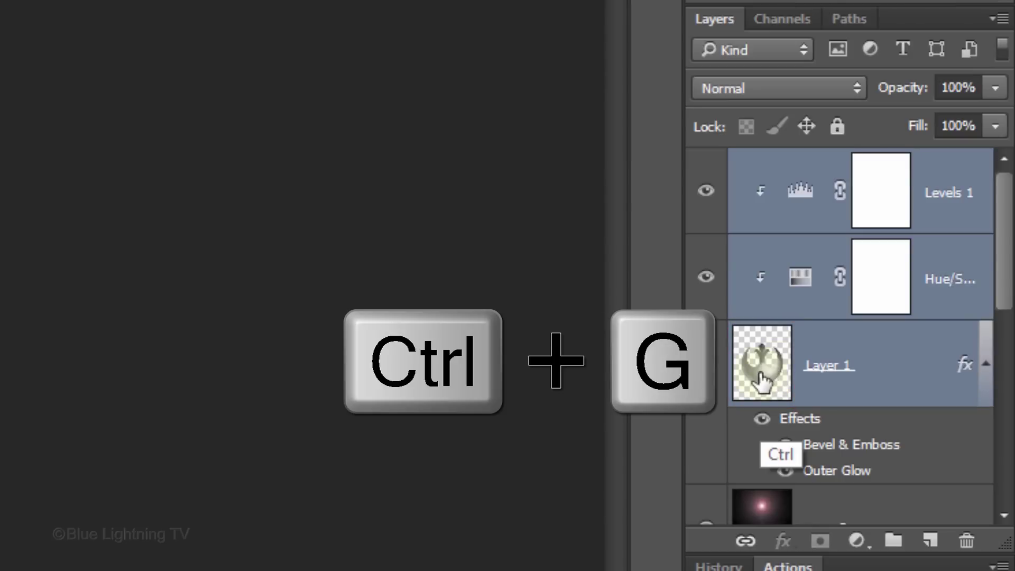
{"action": "key", "text": "ctrl+g"}
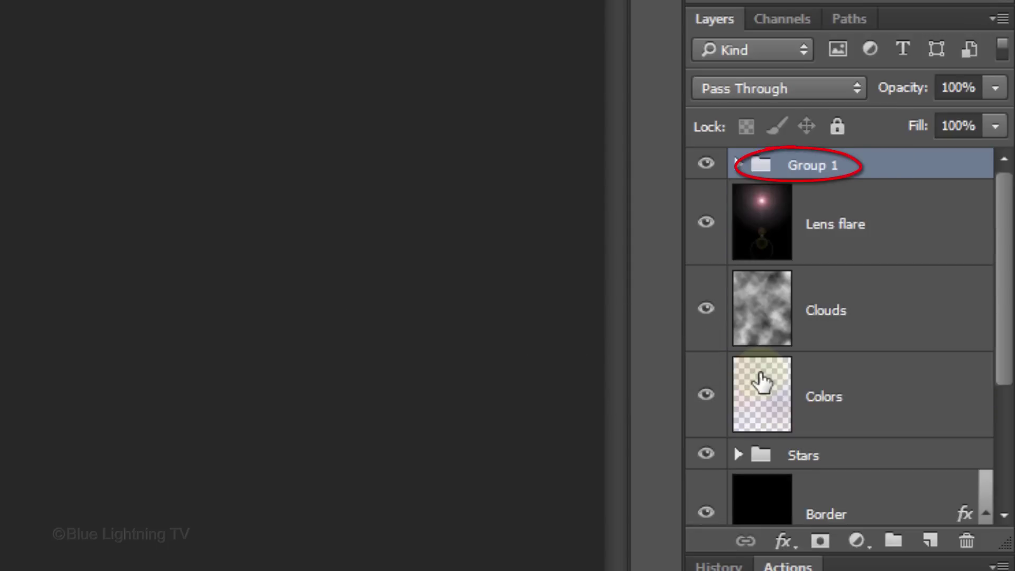
{"action": "double_click", "coordinate": [809, 165]}
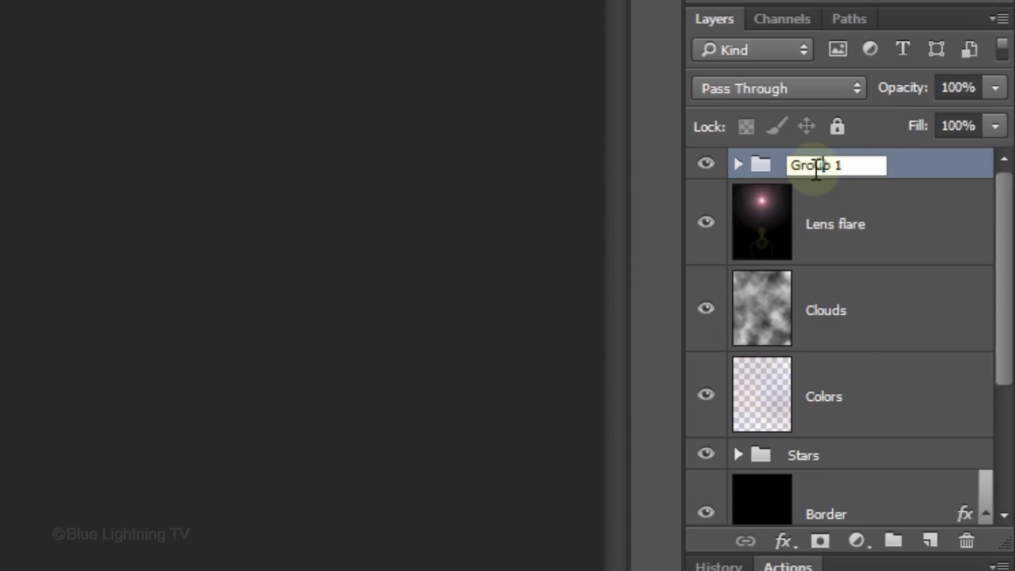
{"action": "type", "text": "Resistance Insignia"}
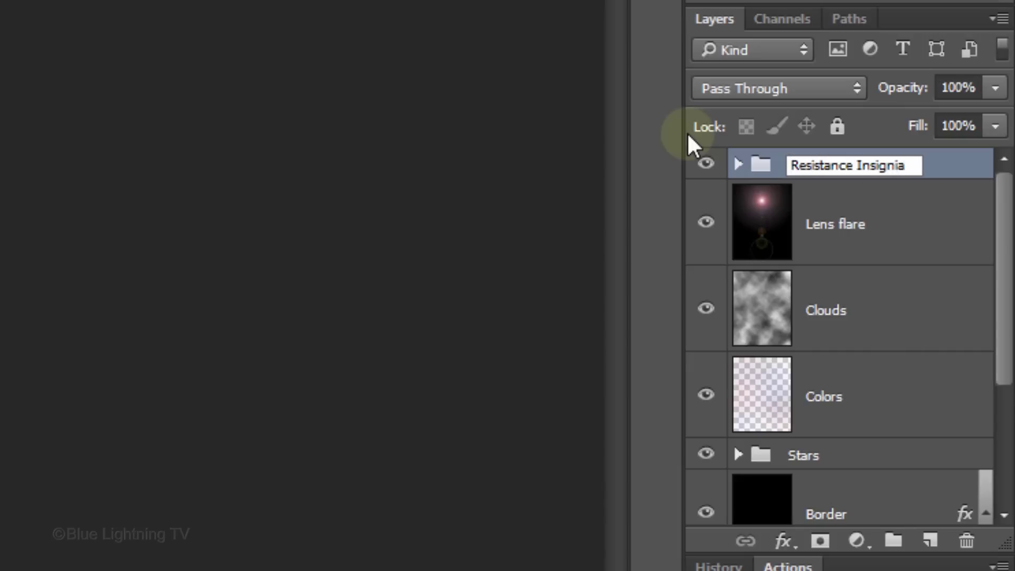
{"action": "key", "text": "Return"}
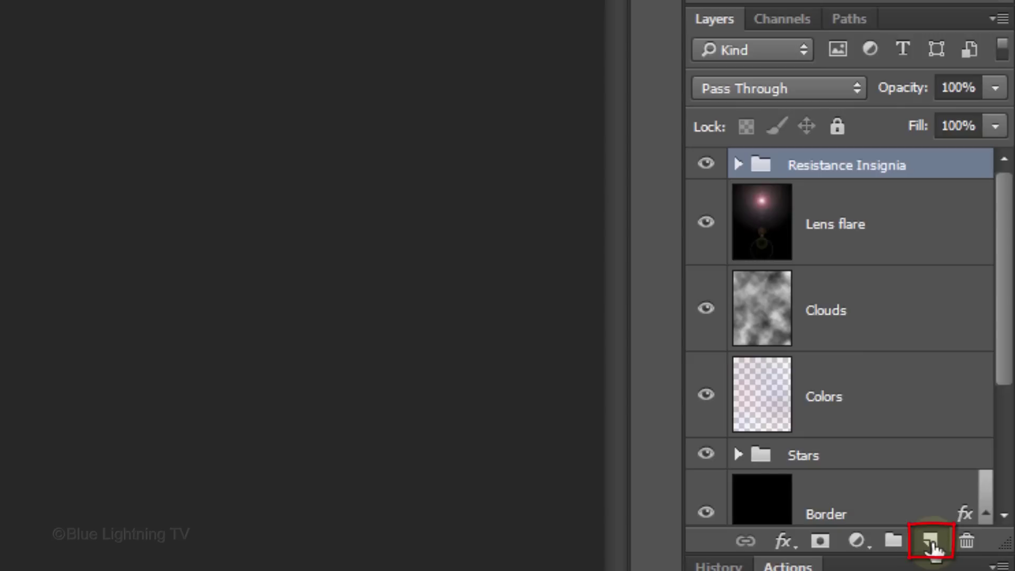
Create a new layer above the Resistance Insignia group and name it "Highlight flare"
{"action": "left_click", "coordinate": [931, 541]}
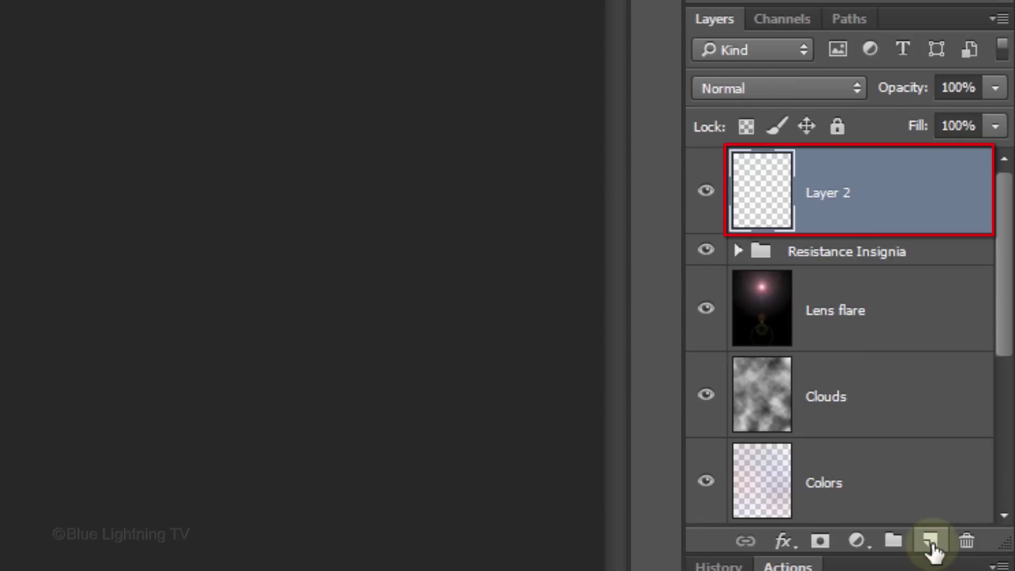
{"action": "double_click", "coordinate": [830, 192]}
{"action": "type", "text": "High"}
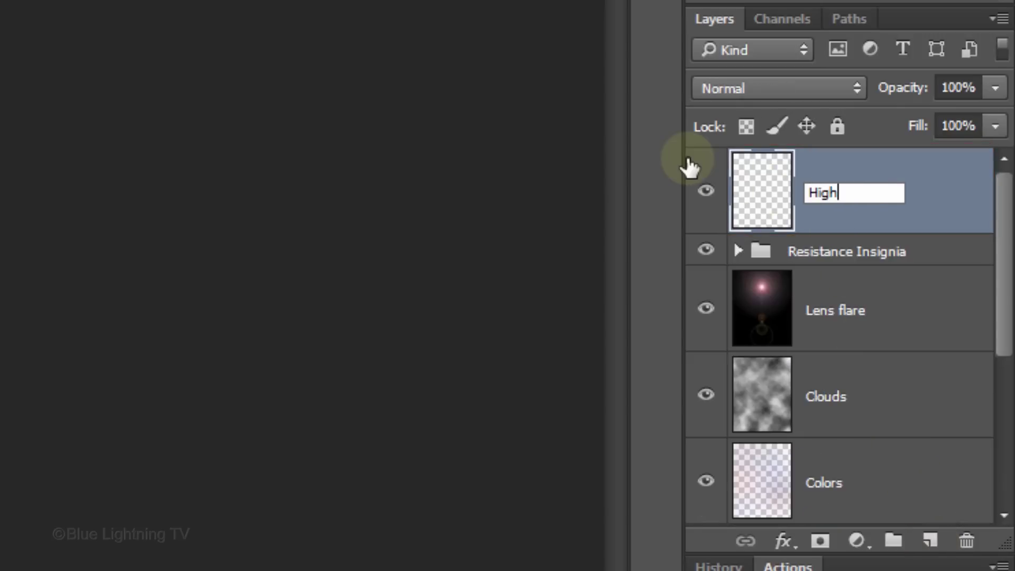
{"action": "type", "text": "light flare"}
{"action": "key", "text": "Return"}
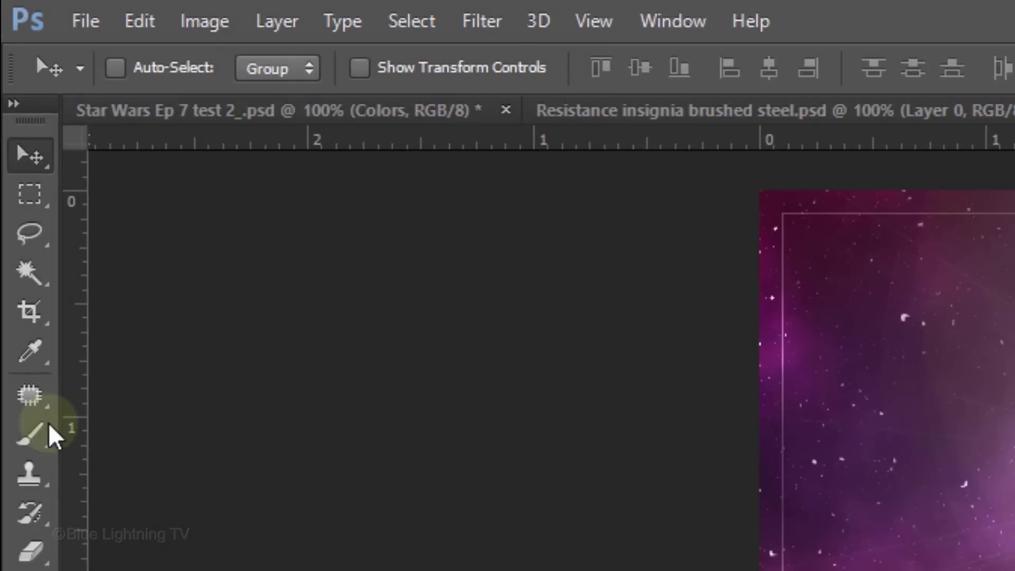
Paint a soft white highlight over the insignia's top tip with a 65 px Normal-mode brush at 80% opacity
{"action": "left_click", "coordinate": [30, 432]}
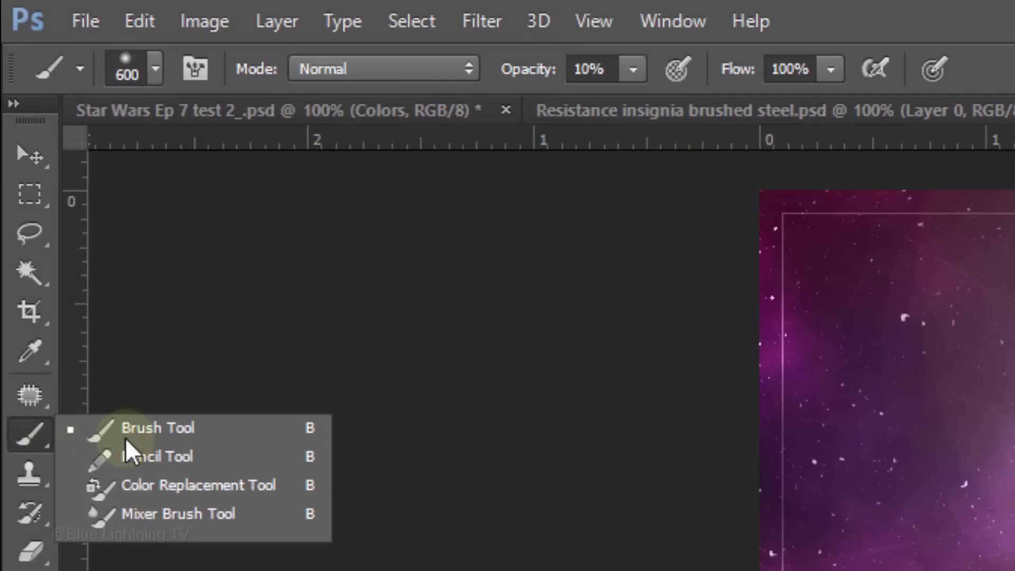
{"action": "left_click", "coordinate": [214, 431]}
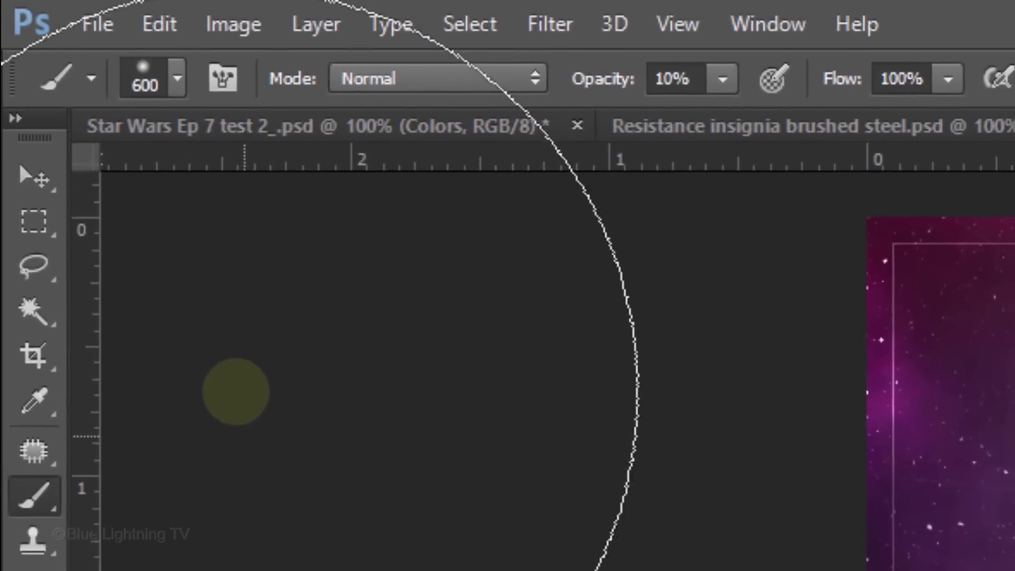
{"action": "left_click", "coordinate": [182, 81]}
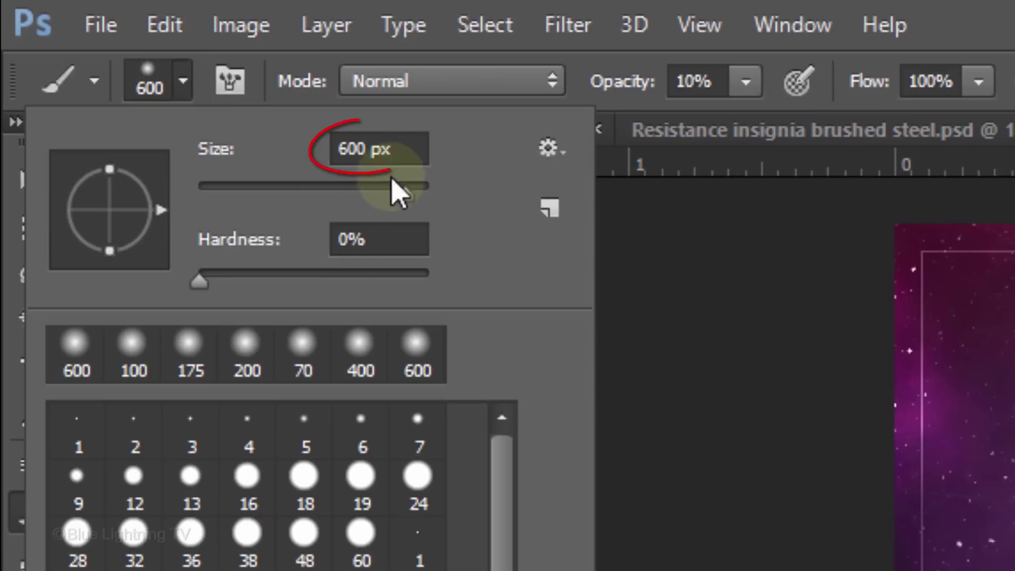
{"action": "left_click_drag", "start_coordinate": [397, 191], "coordinate": [275, 196]}
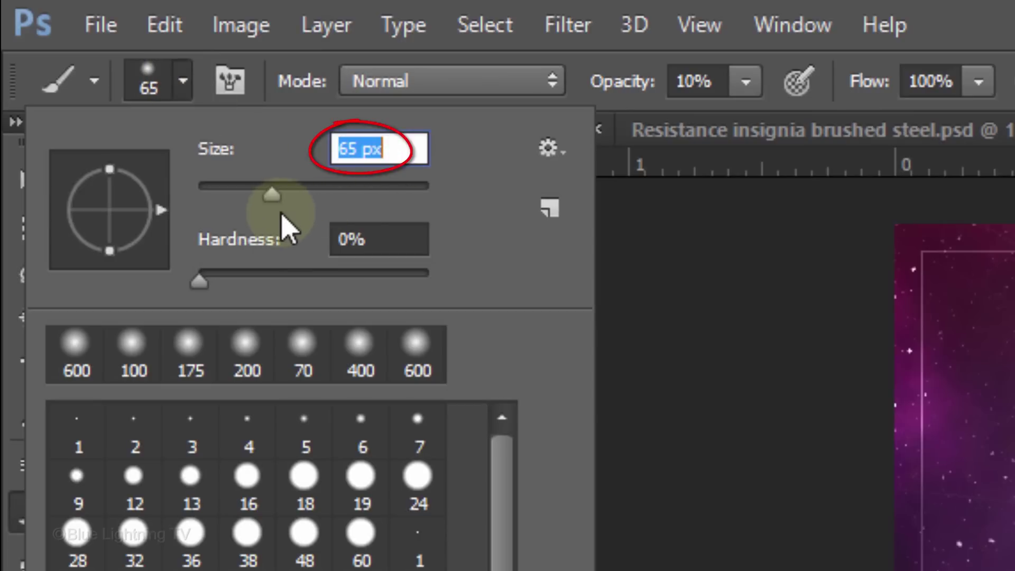
{"action": "key", "text": "Return"}
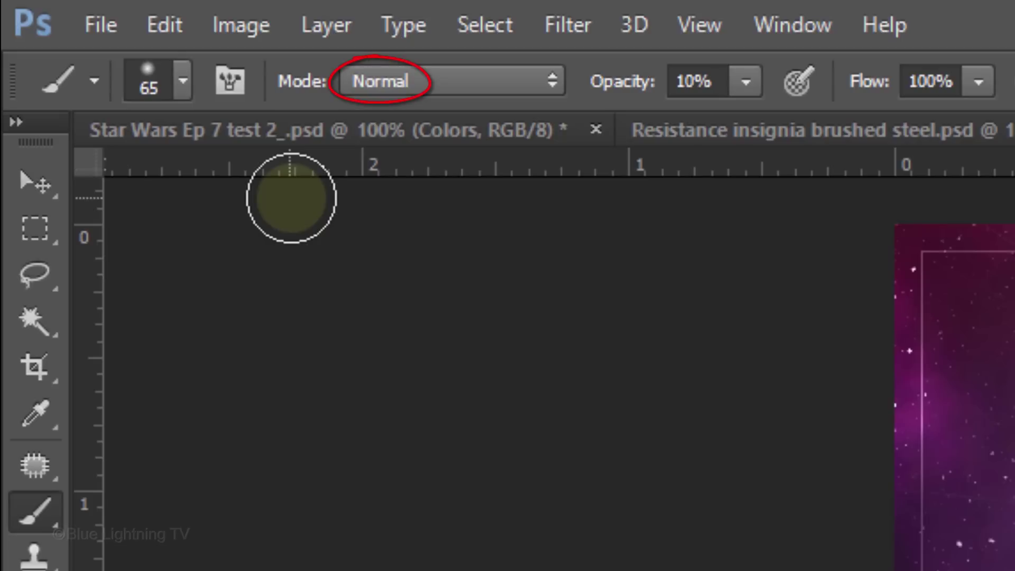
{"action": "left_click", "coordinate": [715, 81]}
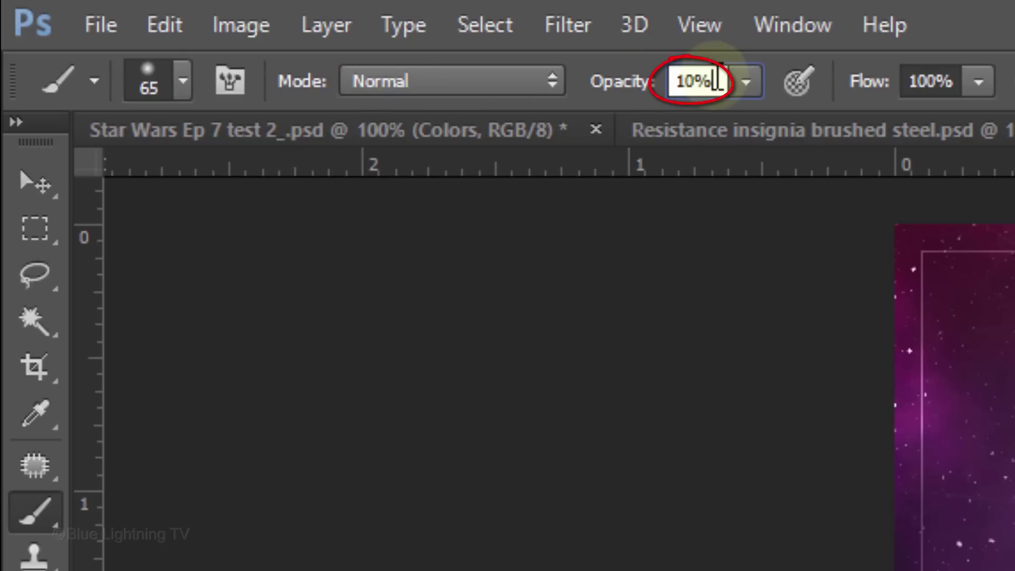
{"action": "key", "text": "BackSpace"}
{"action": "key", "text": "BackSpace"}
{"action": "key", "text": "BackSpace"}
{"action": "type", "text": "80"}
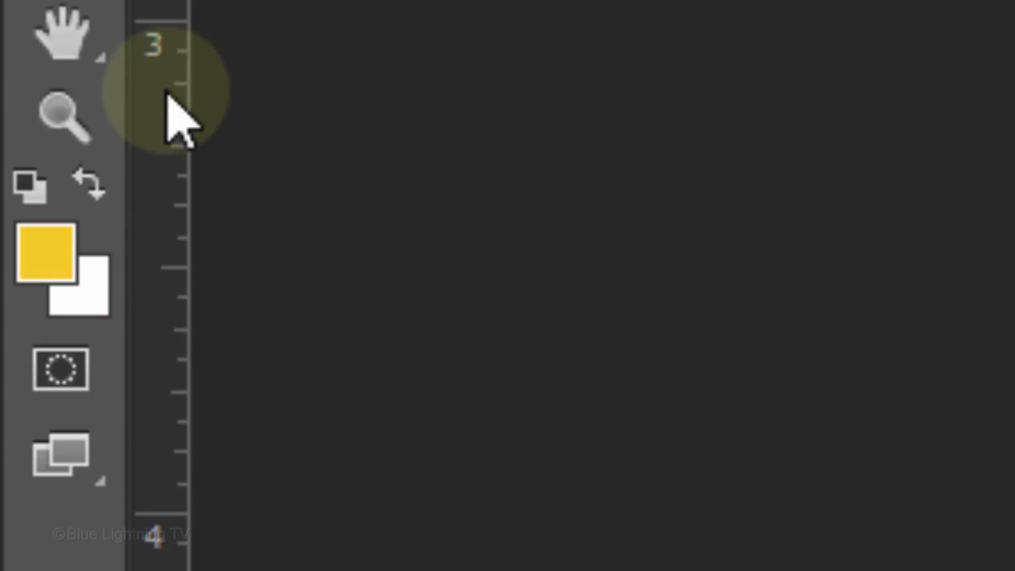
{"action": "left_click", "coordinate": [85, 184]}
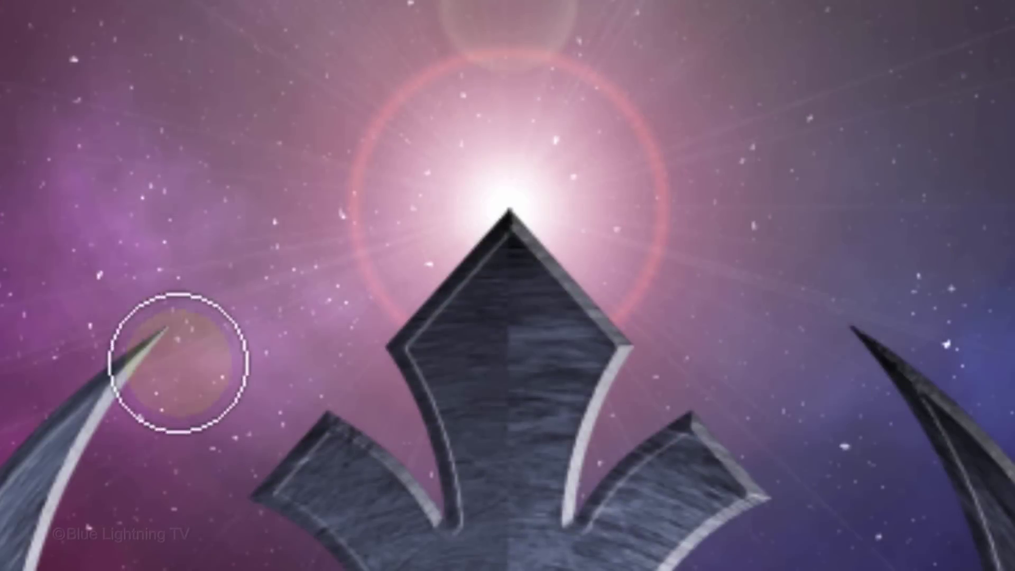
{"action": "mouse_move", "coordinate": [455, 244]}
{"action": "left_mouse_down"}
{"action": "mouse_move", "coordinate": [508, 217]}
{"action": "mouse_move", "coordinate": [514, 225]}
{"action": "left_mouse_up"}
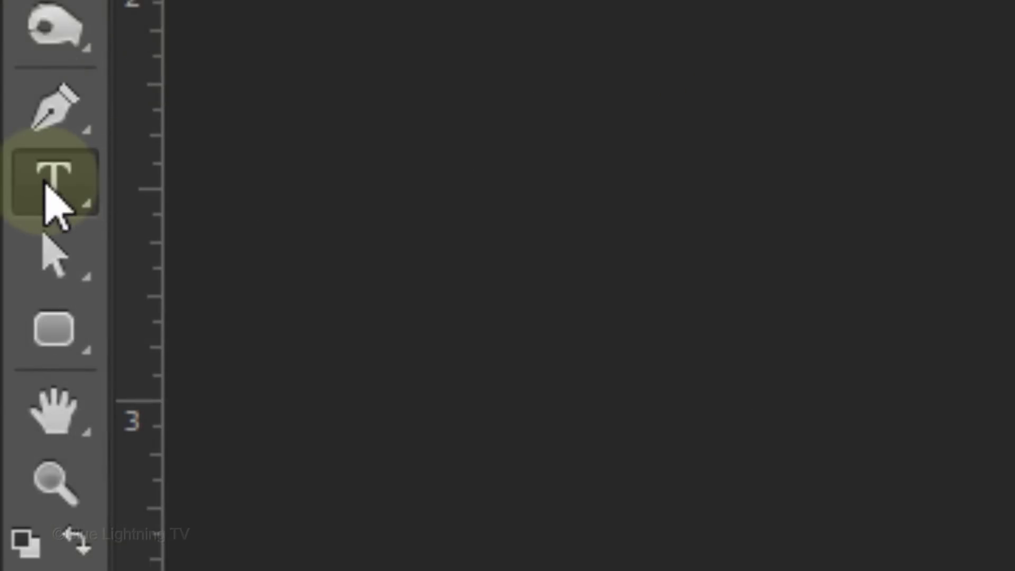
Set up the Horizontal Type tool with the Trajan Pro Regular font at 20 pt
{"action": "left_click", "coordinate": [51, 188]}
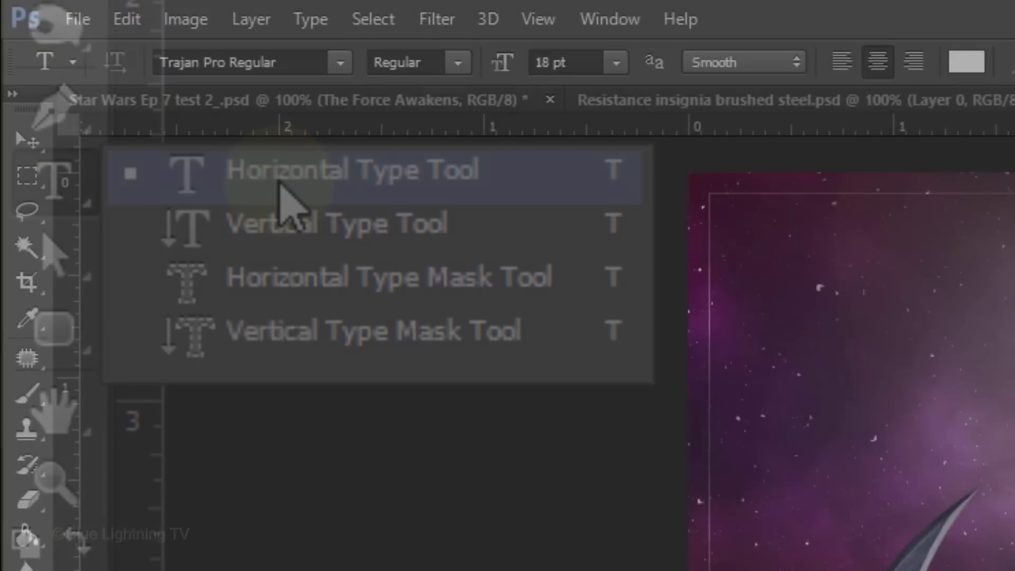
{"action": "left_click", "coordinate": [286, 175]}
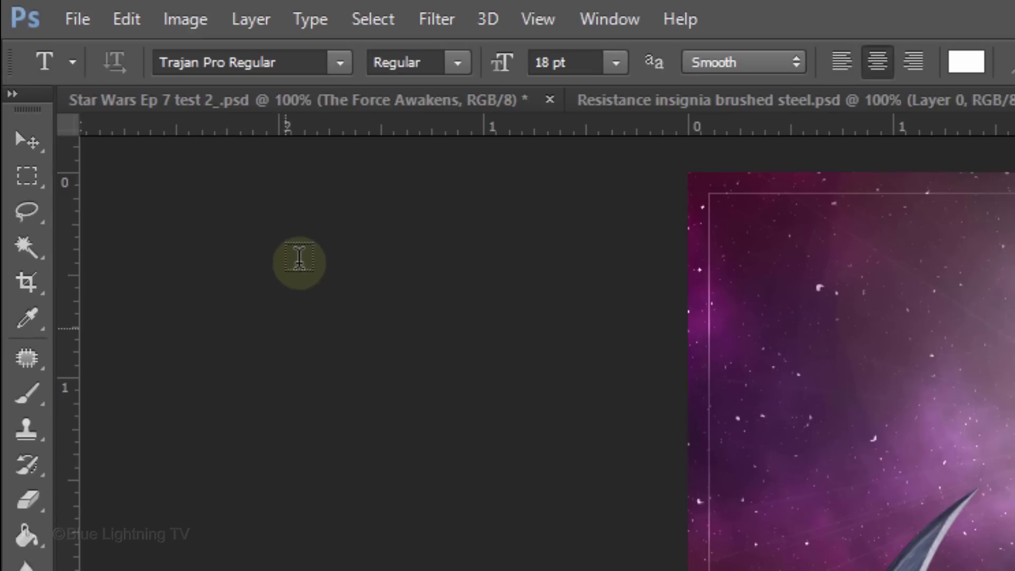
{"action": "left_click", "coordinate": [338, 63]}
{"action": "type", "text": "trajan"}
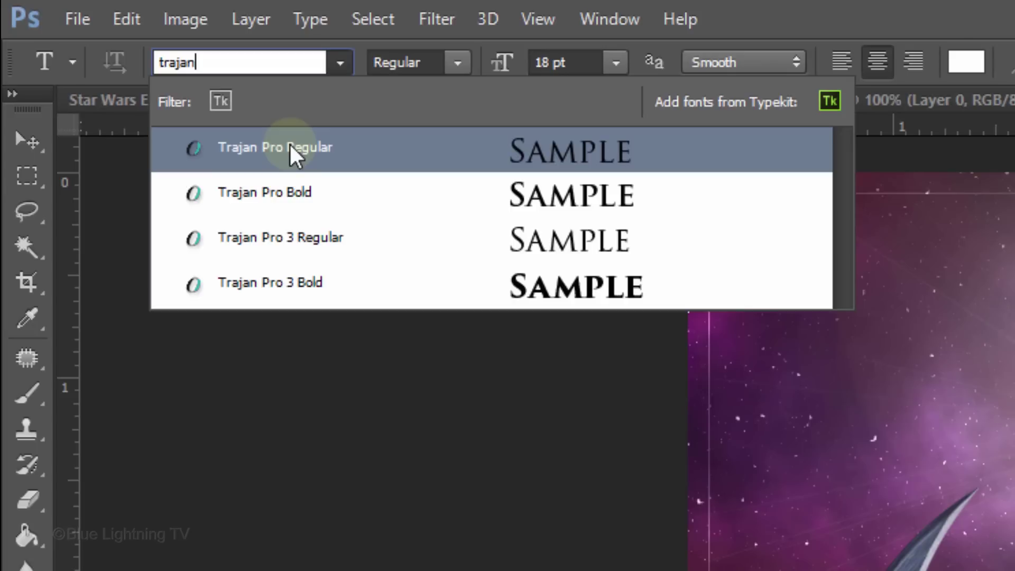
{"action": "left_click", "coordinate": [290, 145]}
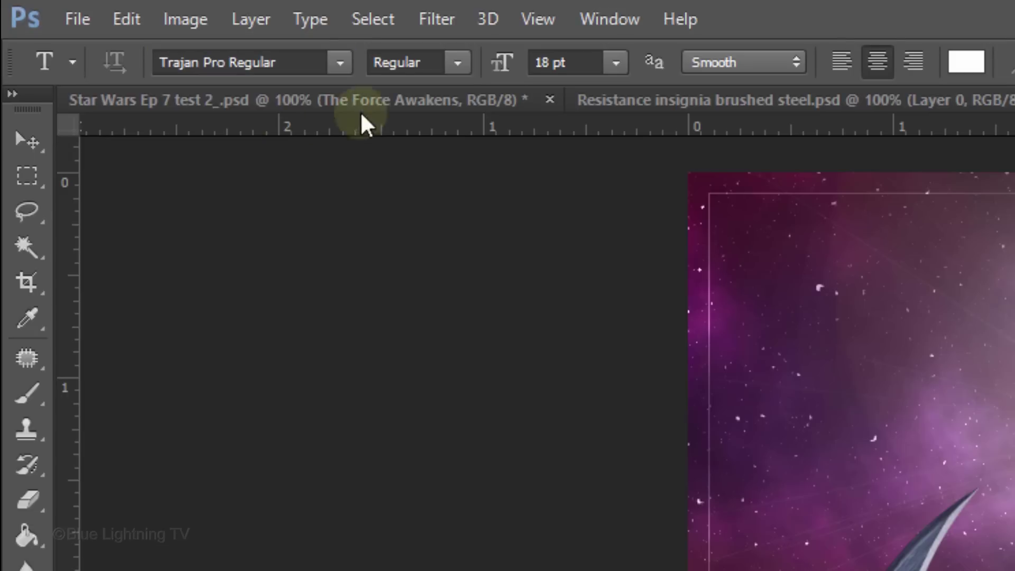
{"action": "left_click", "coordinate": [549, 62]}
{"action": "type", "text": "20"}
{"action": "key", "text": "Return"}
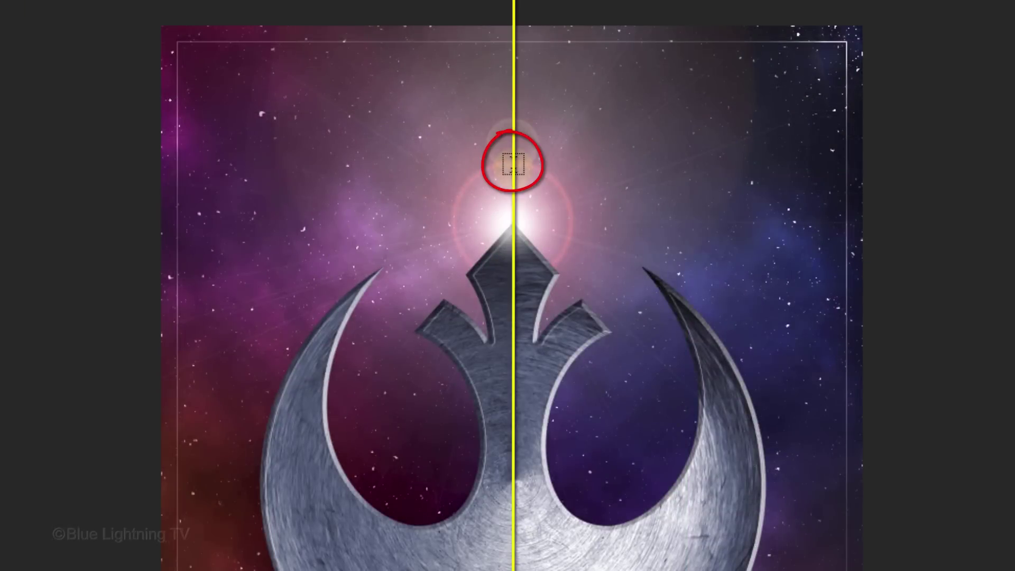
Add the title "The Force Awakens" centered horizontally on the poster just above the insignia's tip
{"action": "left_click", "coordinate": [513, 164]}
{"action": "type", "text": "The Force Aw"}
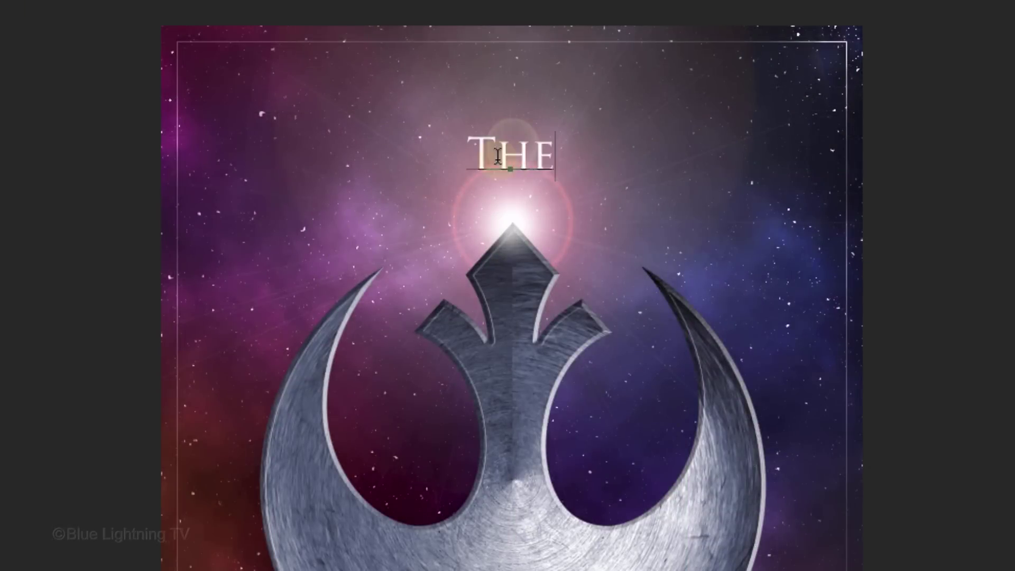
{"action": "type", "text": "akens"}
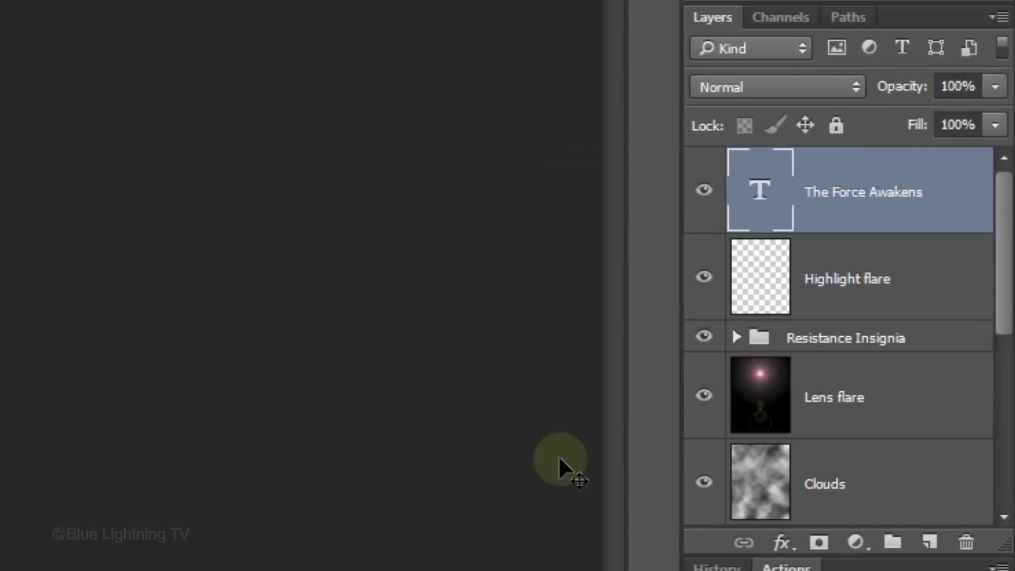
Apply Bevel & Emboss to the title: Inner Bevel, Chisel Hard, depth 183%, size 2 px, soften 1 px, angle -90°, altitude 10°, both opacities 70%
{"action": "left_click", "coordinate": [782, 542]}
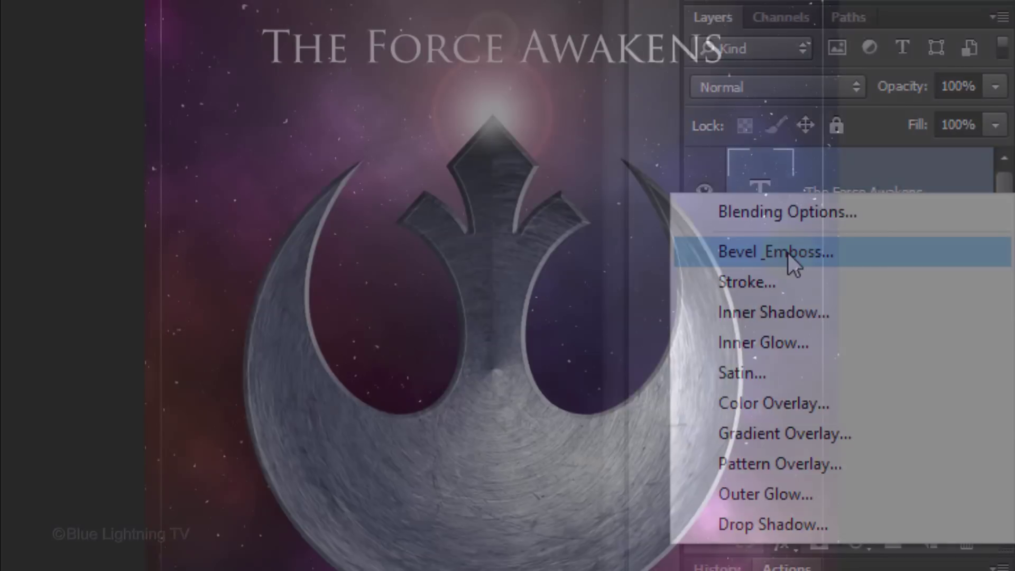
{"action": "left_click", "coordinate": [789, 253]}
{"action": "left_click_drag", "start_coordinate": [585, 253], "coordinate": [561, 114]}
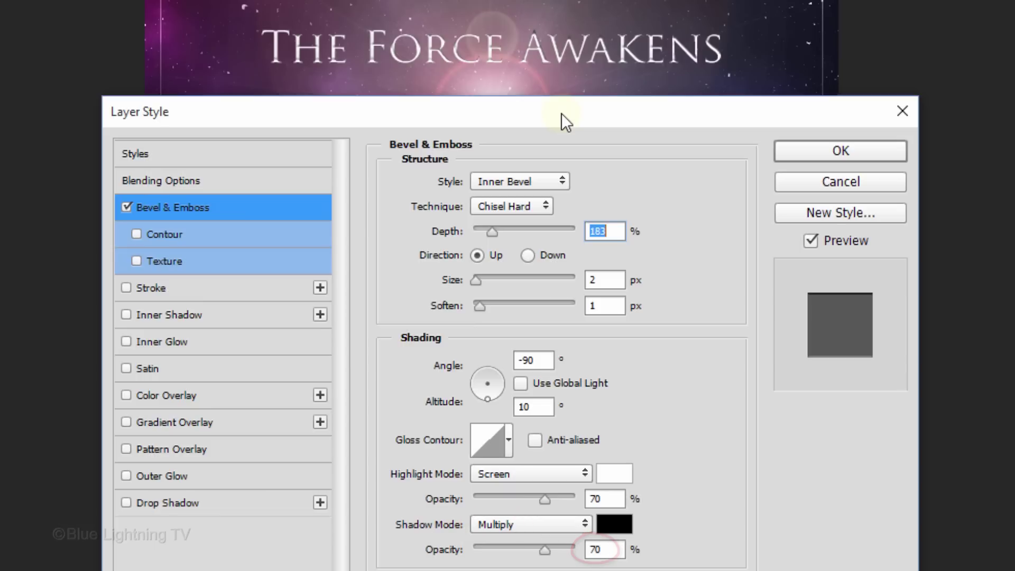
{"action": "left_click", "coordinate": [841, 152]}
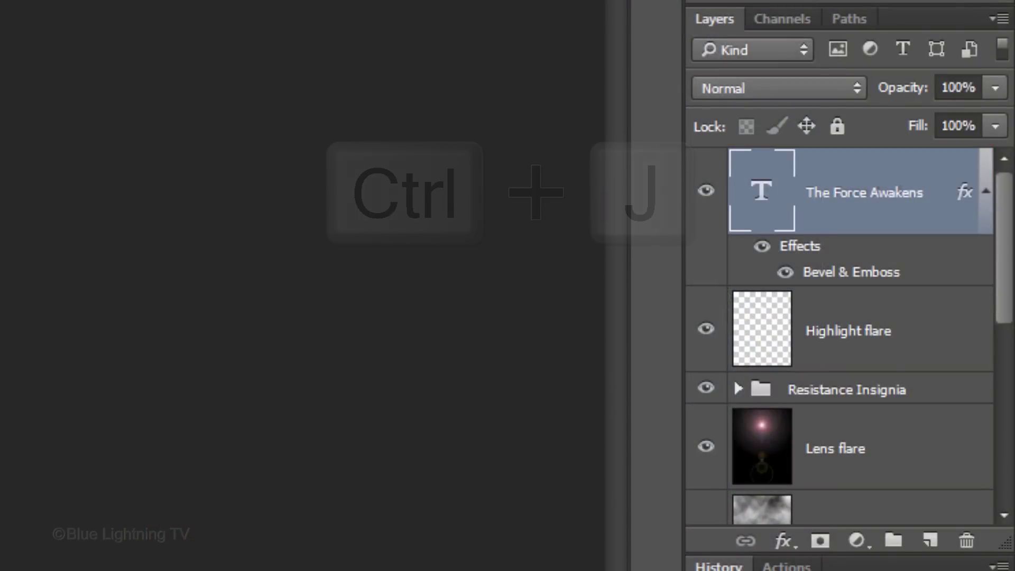
Duplicate the "The Force Awakens" text layer and hide the effects of the original
{"action": "key", "text": "ctrl+j"}
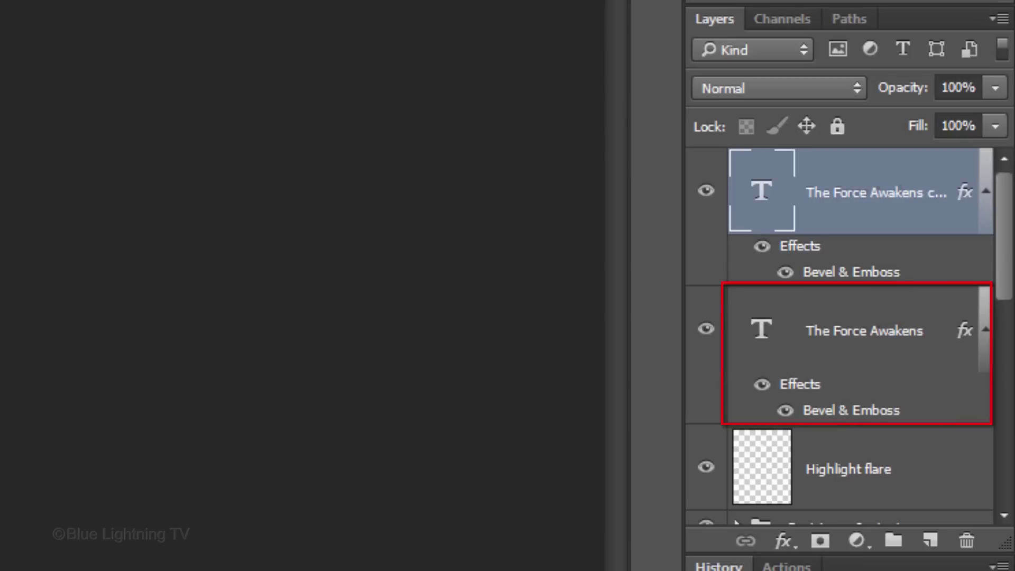
{"action": "left_click", "coordinate": [760, 385]}
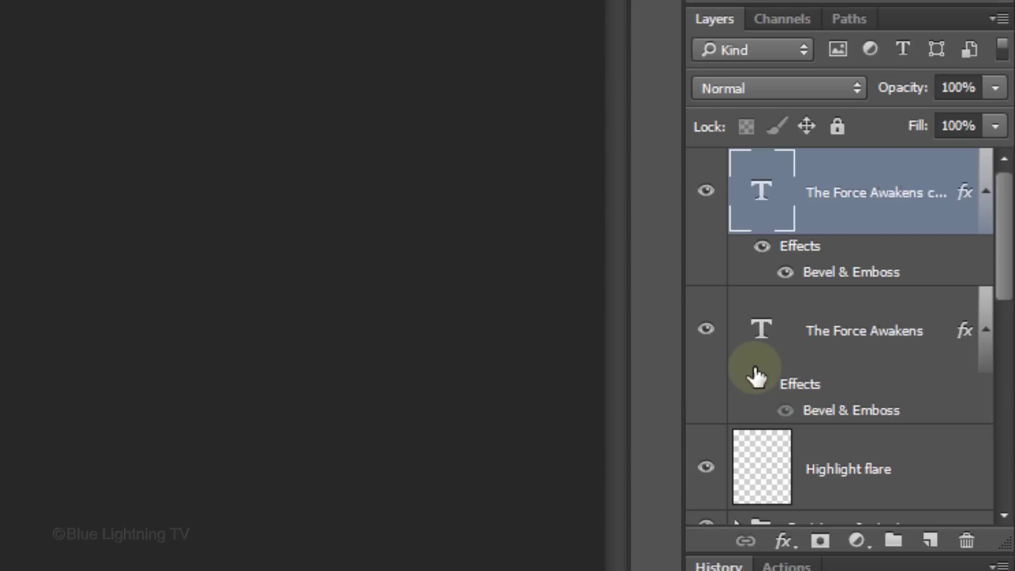
Convert the original title layer to a smart object and apply a Radial Blur with amount 100, Zoom method and Best quality
{"action": "left_click", "coordinate": [763, 334]}
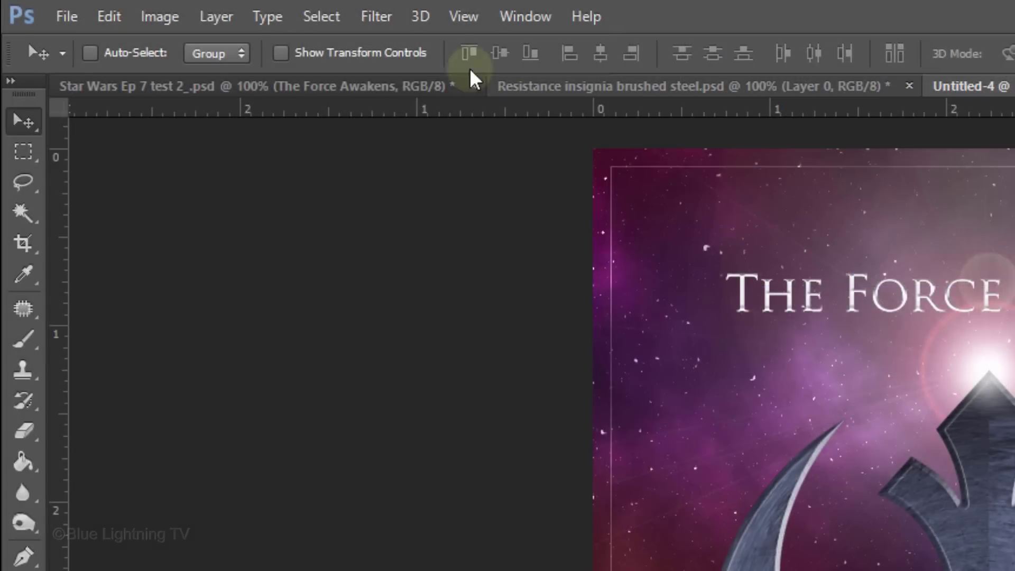
{"action": "left_click", "coordinate": [377, 16]}
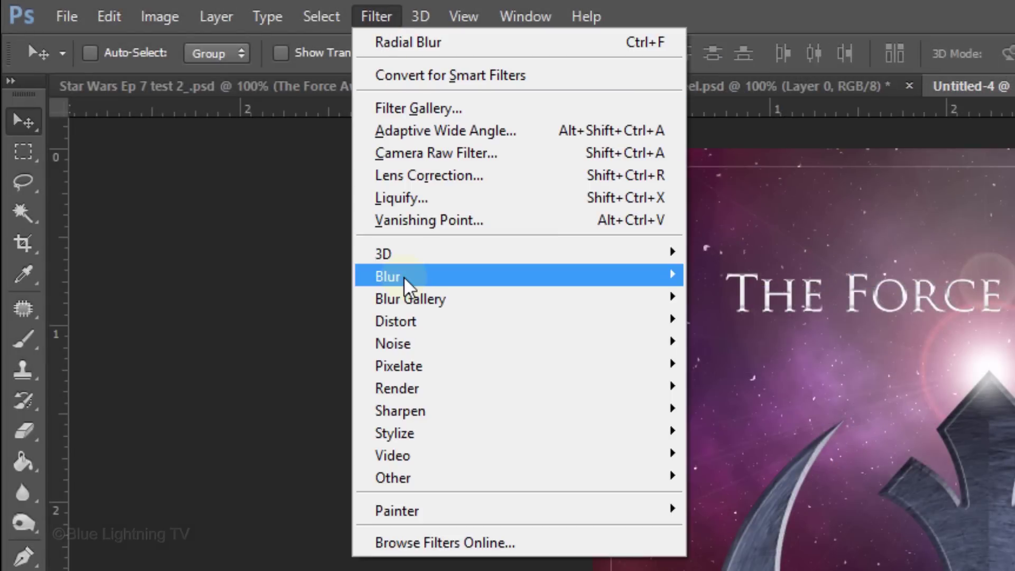
{"action": "mouse_move", "coordinate": [405, 277]}
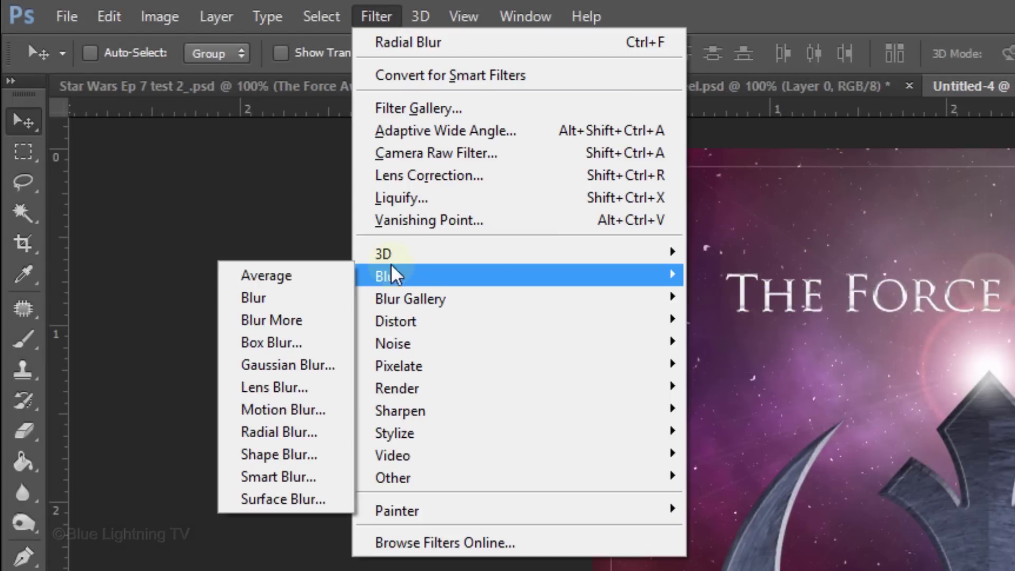
{"action": "left_click", "coordinate": [294, 425]}
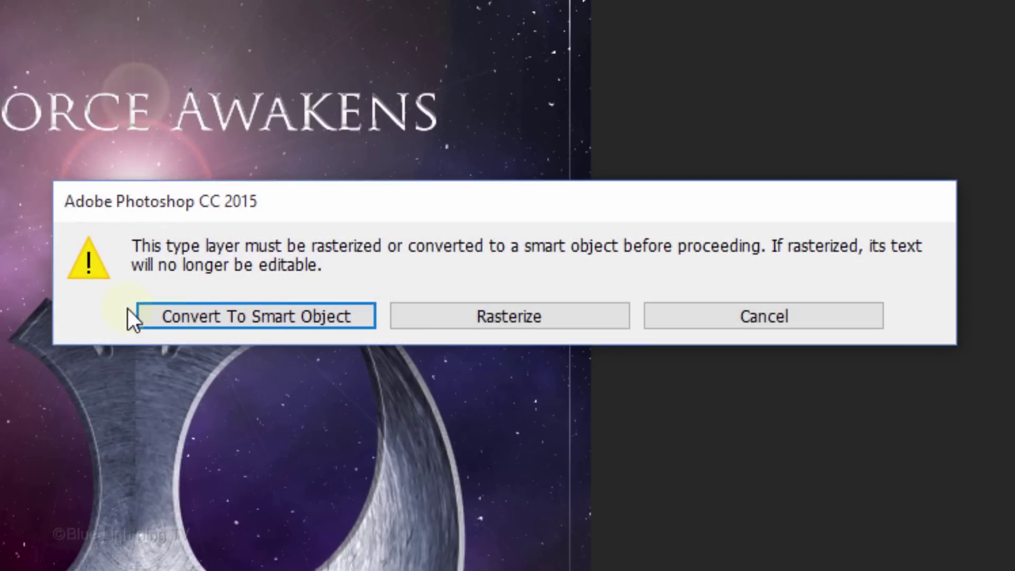
{"action": "left_click", "coordinate": [227, 316]}
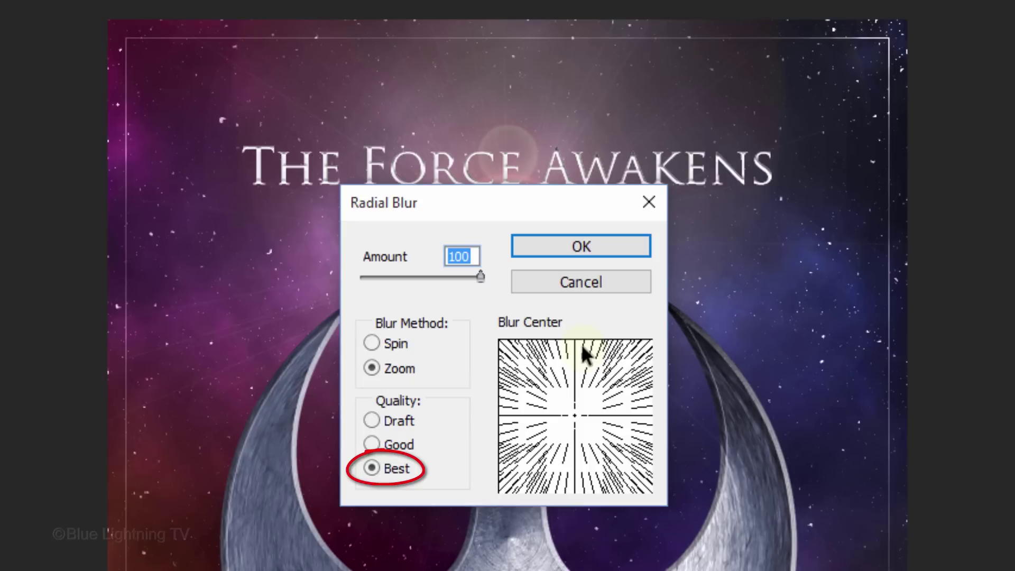
{"action": "left_click", "coordinate": [589, 243]}
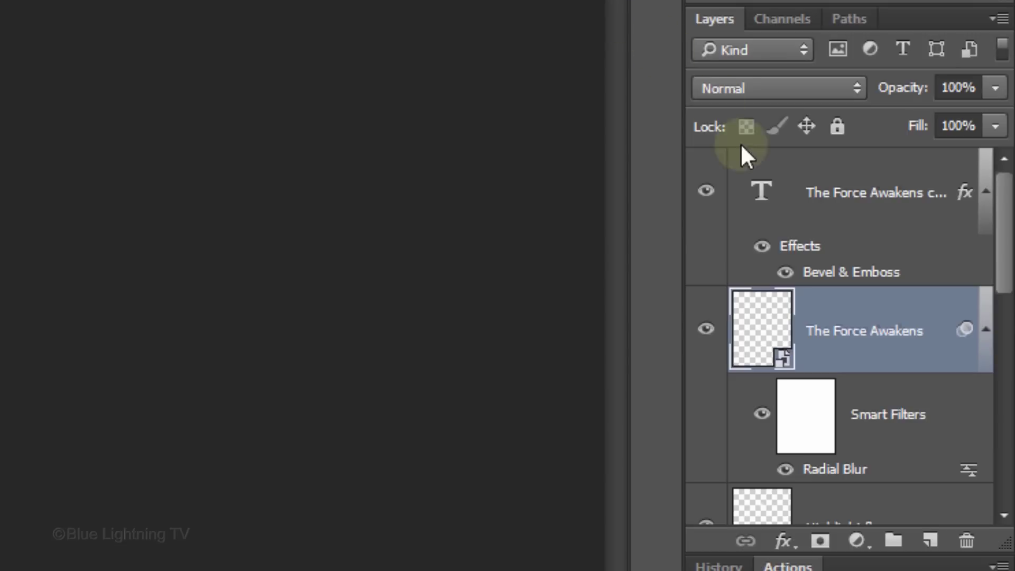
Group the title copy with the blurred title layer, and name the group "The Force Awakens"
{"action": "left_click", "coordinate": [760, 191], "text": "shift"}
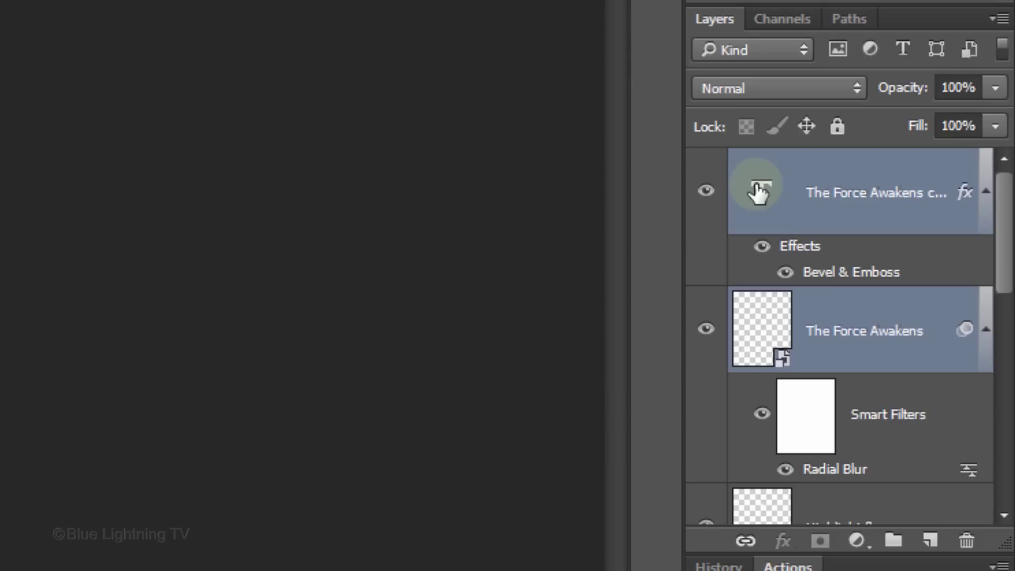
{"action": "key", "text": "ctrl+g"}
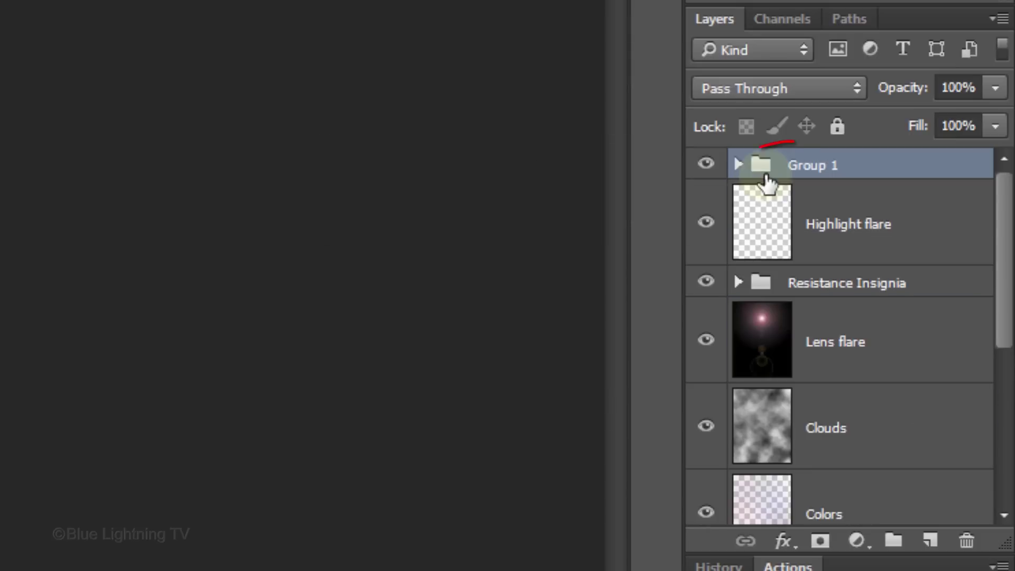
{"action": "double_click", "coordinate": [830, 167]}
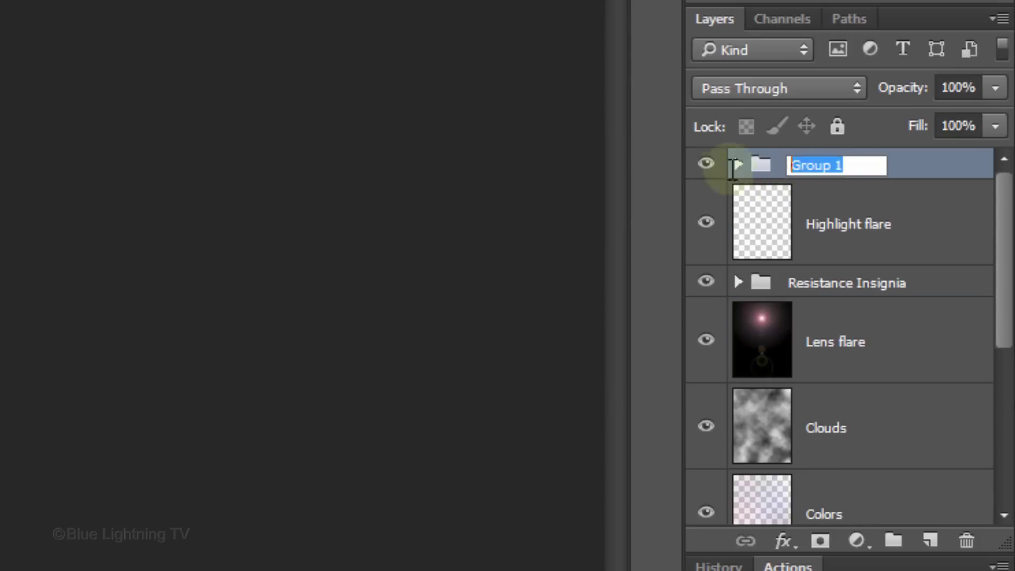
{"action": "type", "text": "The Force Awakens"}
{"action": "key", "text": "Return"}
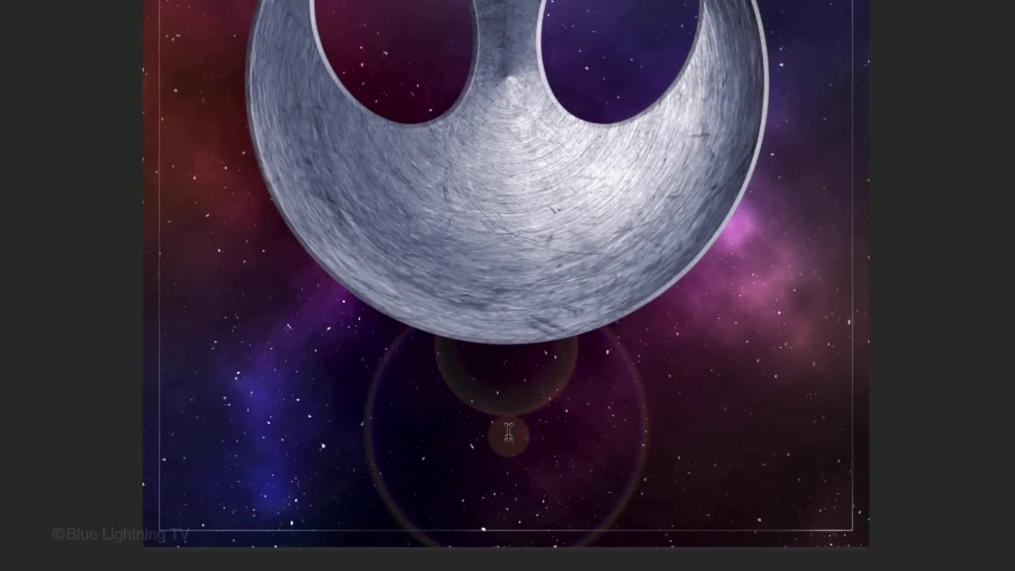
Add the text "VII" on the poster's vertical centre line, beneath the insignia
{"action": "key", "text": "t"}
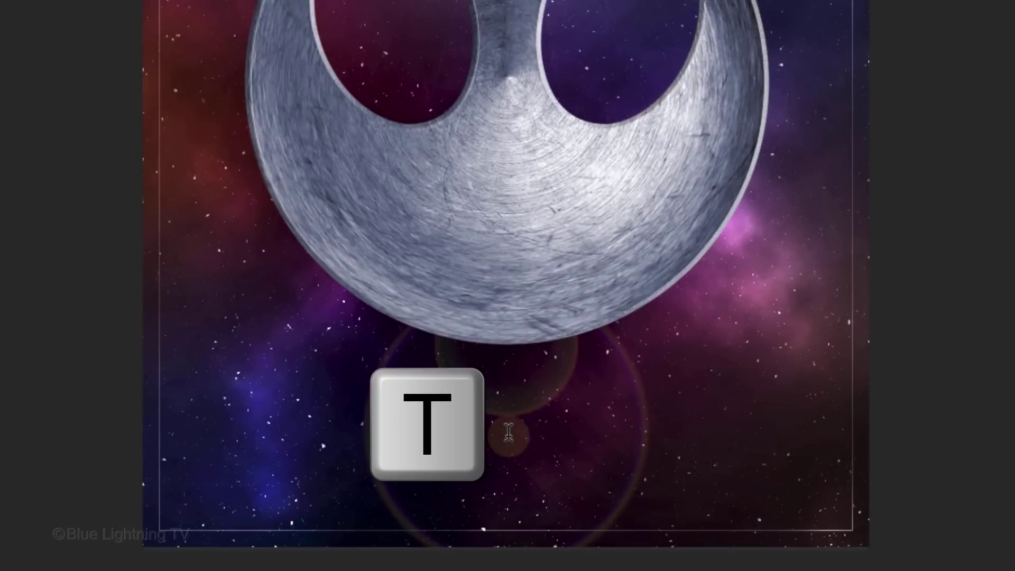
{"action": "left_click", "coordinate": [508, 433]}
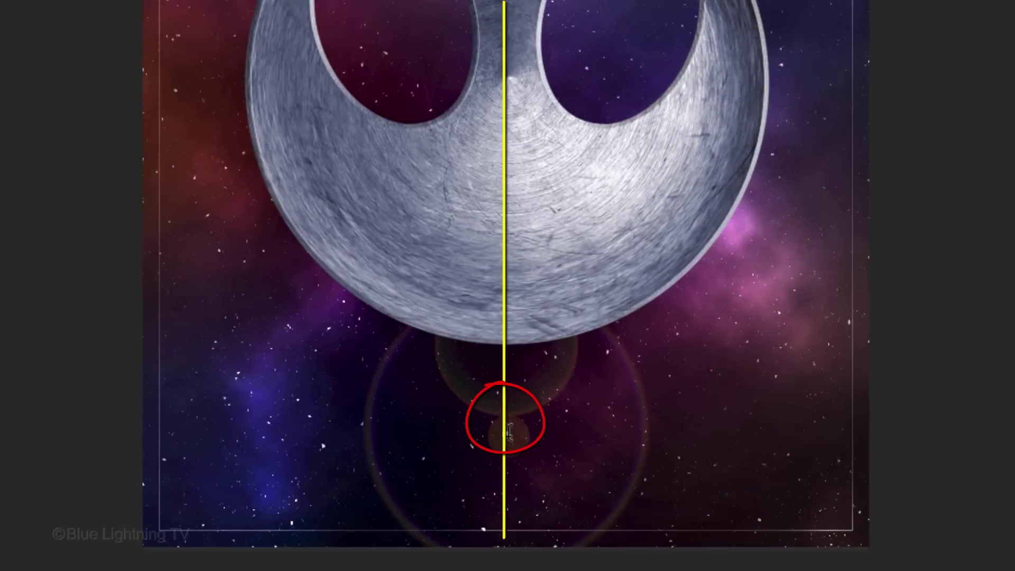
{"action": "type", "text": "VII"}
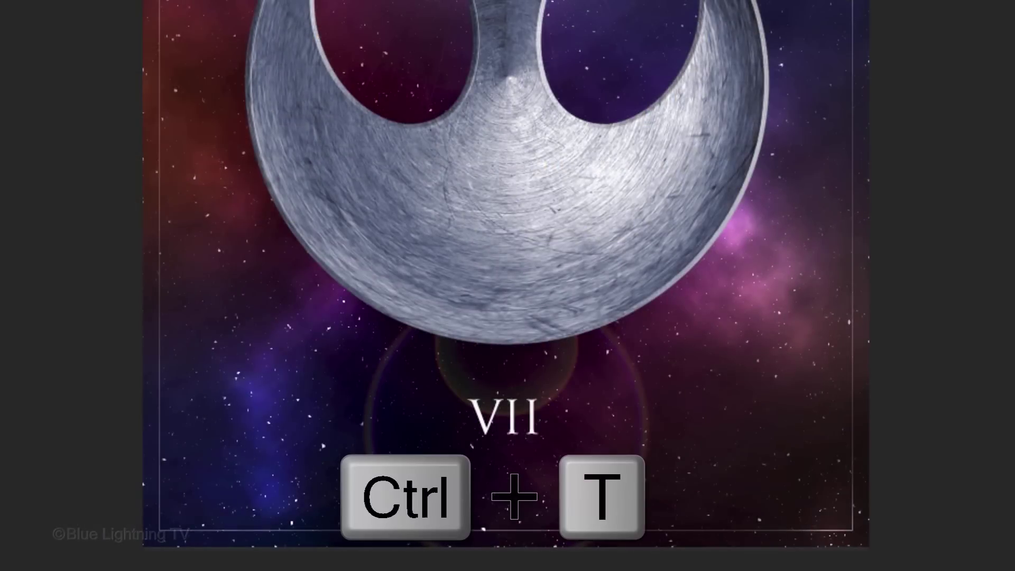
Enlarge the "VII" text proportionally from its centre to nearly three times its width, and nudge it into position beneath the insignia
{"action": "key", "text": "ctrl+t"}
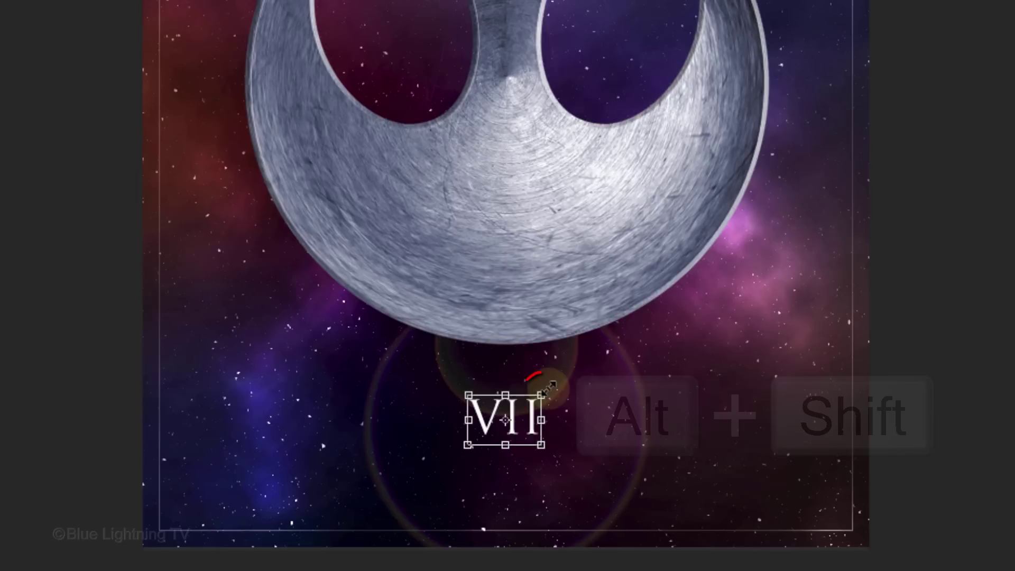
{"action": "left_click_drag", "start_coordinate": [542, 395], "coordinate": [611, 359]}
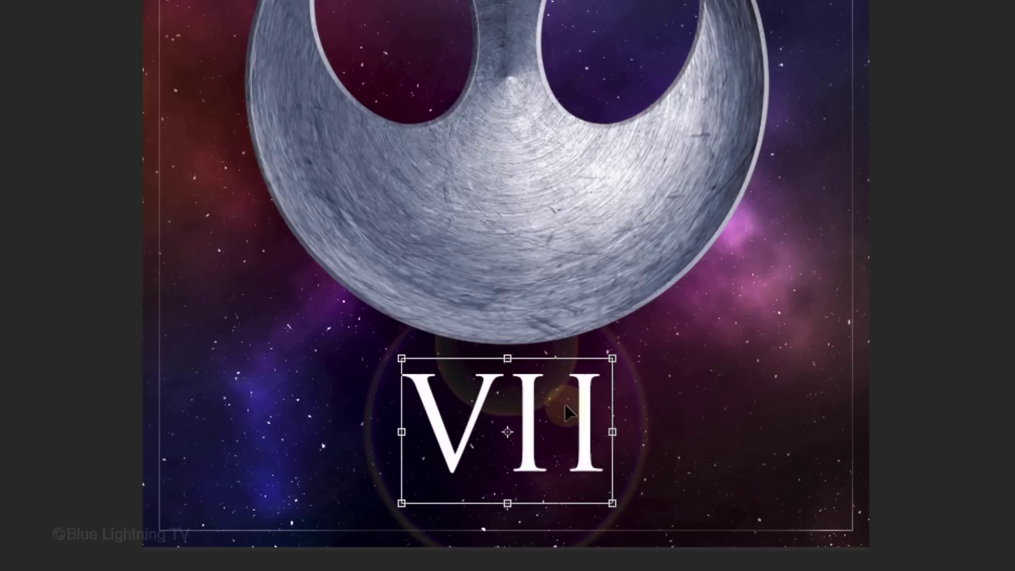
{"action": "key", "text": "Return"}
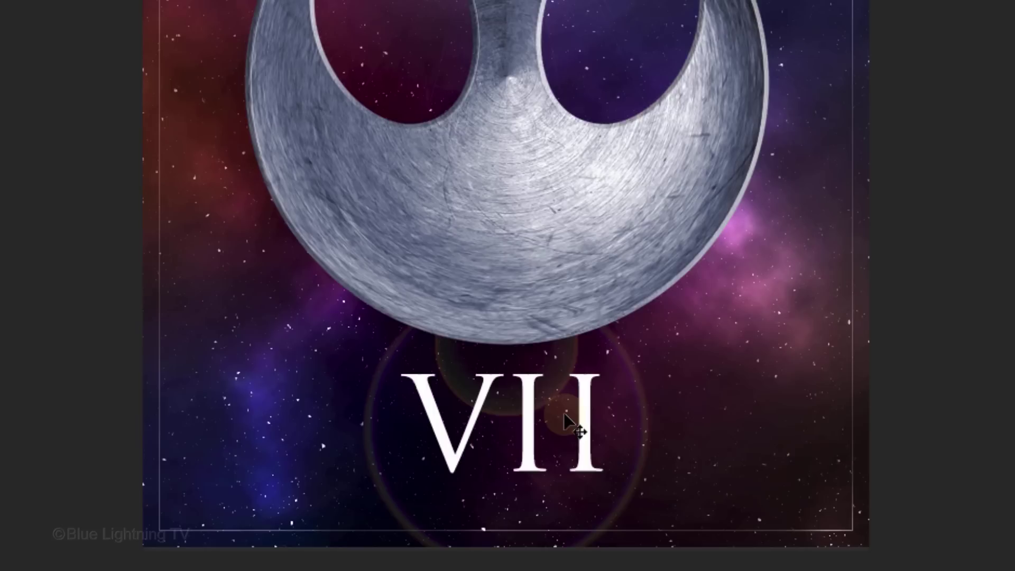
{"action": "key", "text": "Up"}
{"action": "key", "text": "Down"}
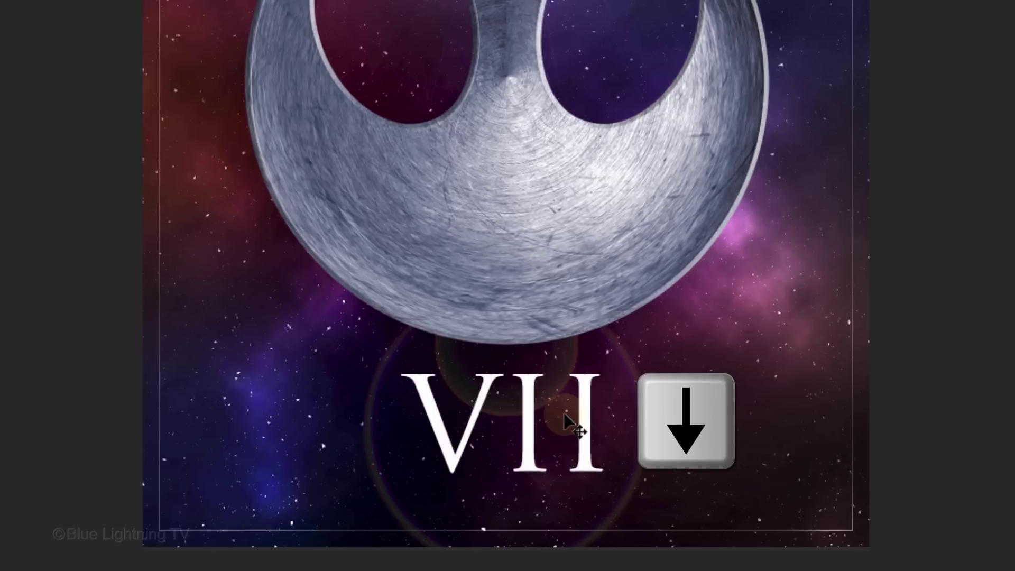
{"action": "key", "text": "Down"}
{"action": "key", "text": "Down"}
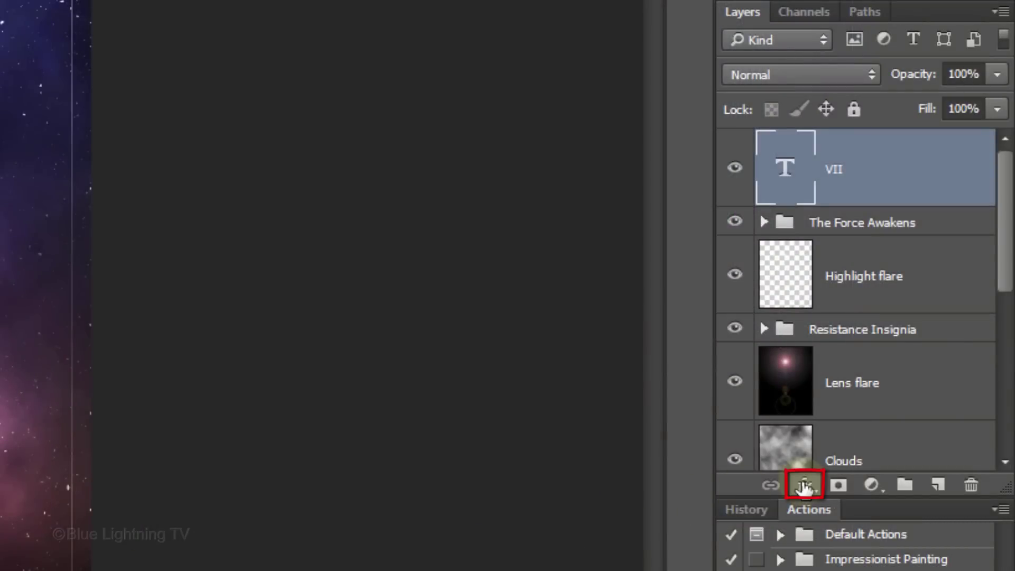
Apply Bevel & Emboss to "VII": Inner Bevel, Chisel Hard, depth 100%, size 106 px, angle 90°, altitude 37°, with a Ring contour at 50% range
{"action": "left_click", "coordinate": [805, 487]}
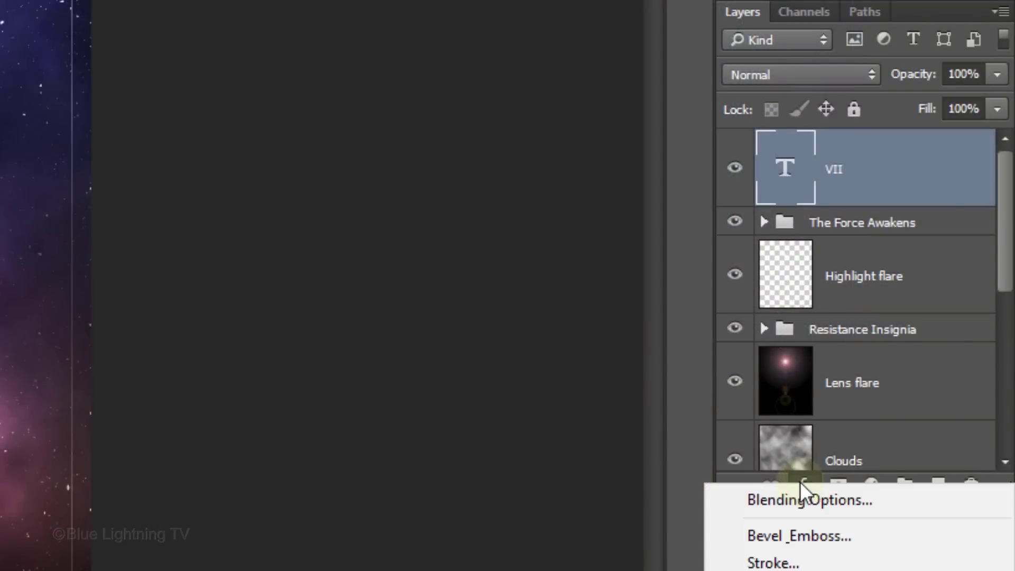
{"action": "left_click", "coordinate": [808, 531]}
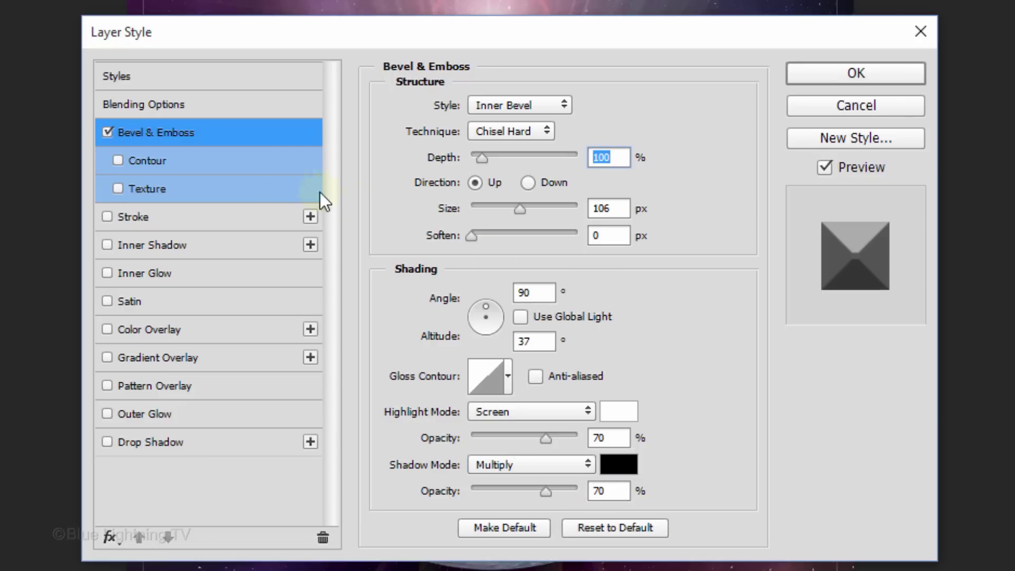
{"action": "left_click", "coordinate": [183, 166]}
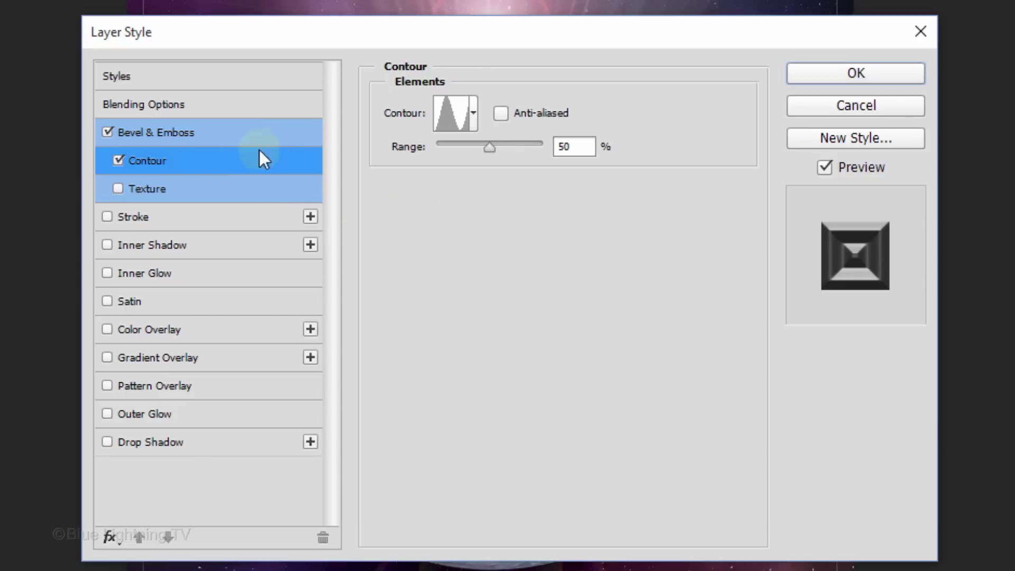
{"action": "left_click", "coordinate": [474, 114]}
{"action": "left_click", "coordinate": [444, 194]}
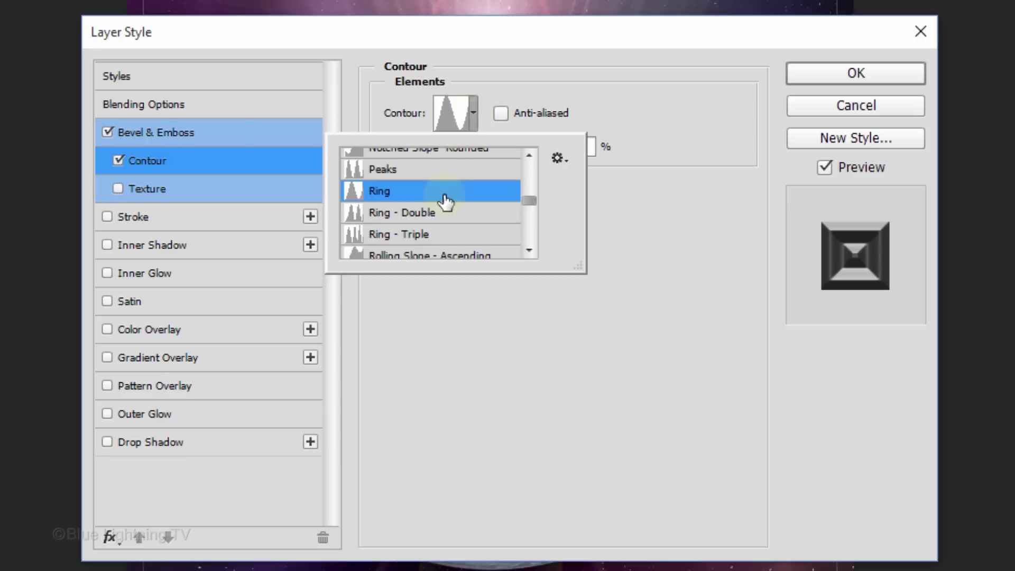
{"action": "left_click", "coordinate": [603, 209]}
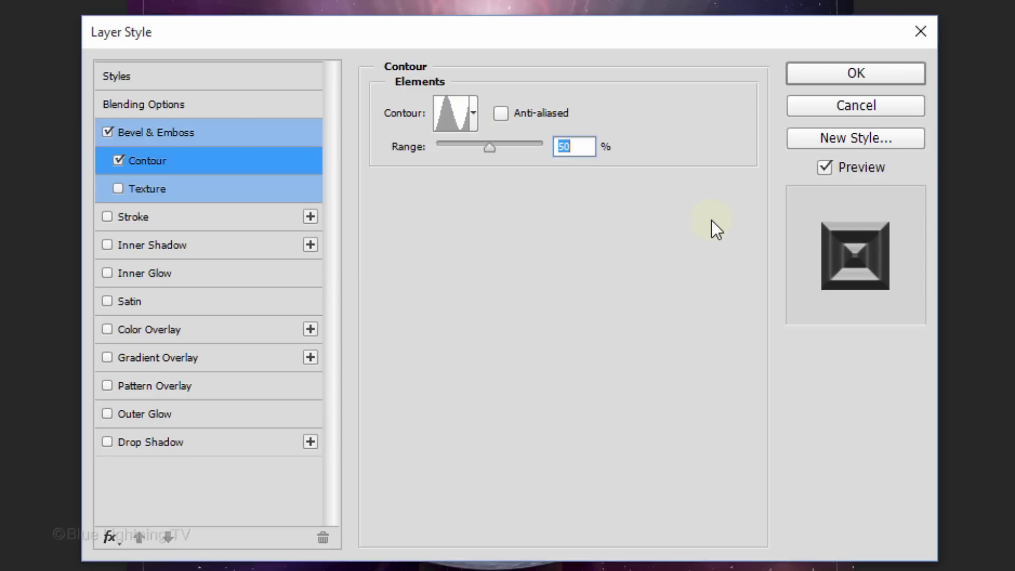
{"action": "left_click", "coordinate": [887, 70]}
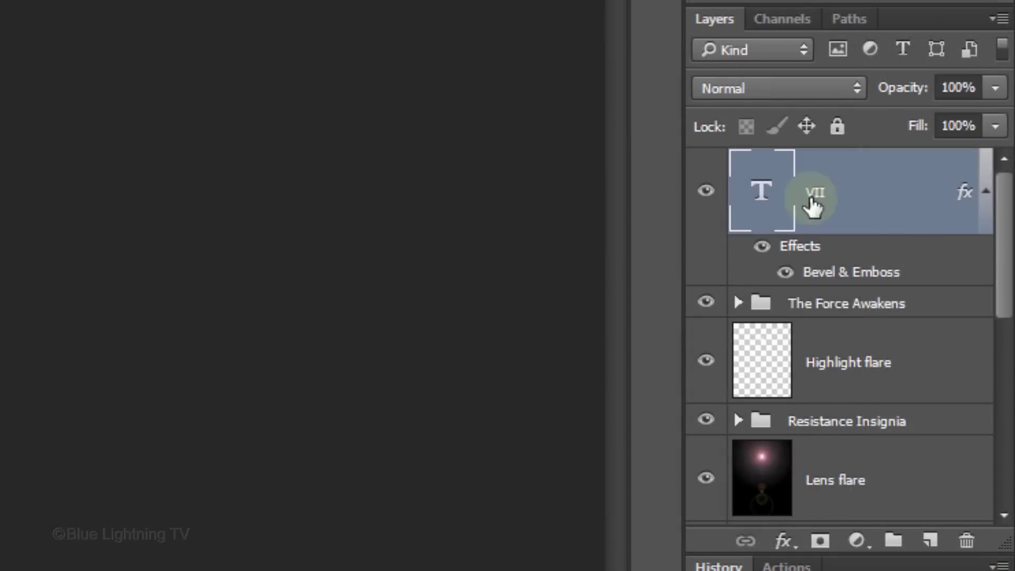
Select the layers from "The Force Awakens" group down through "Lens flare", leaving out "VII"
{"action": "left_click", "coordinate": [980, 324]}
{"action": "left_click", "coordinate": [901, 493], "text": "shift"}
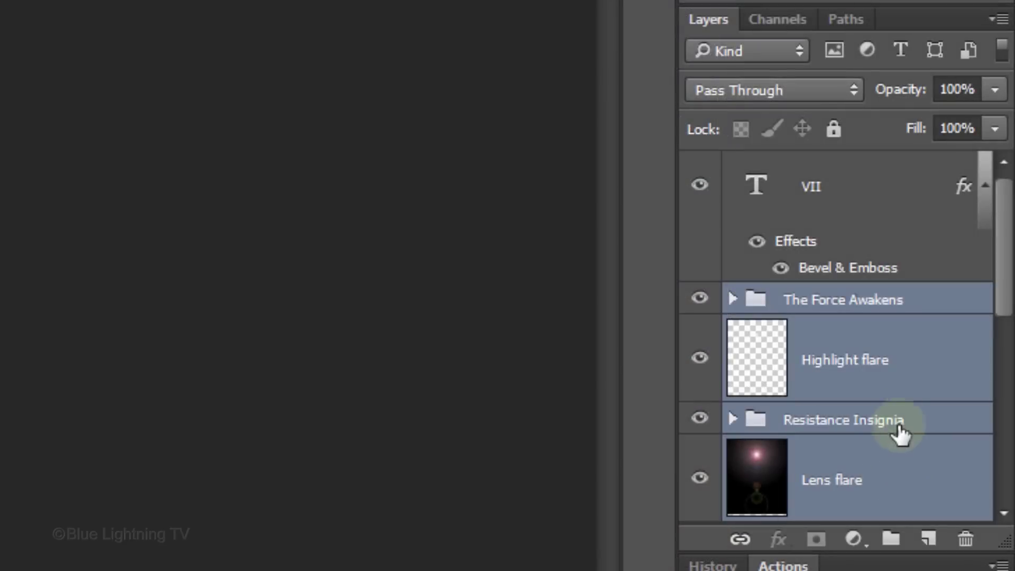
Make the "VII" layer active and stamp all visible layers into a new composite layer above it
{"action": "left_click", "coordinate": [895, 178]}
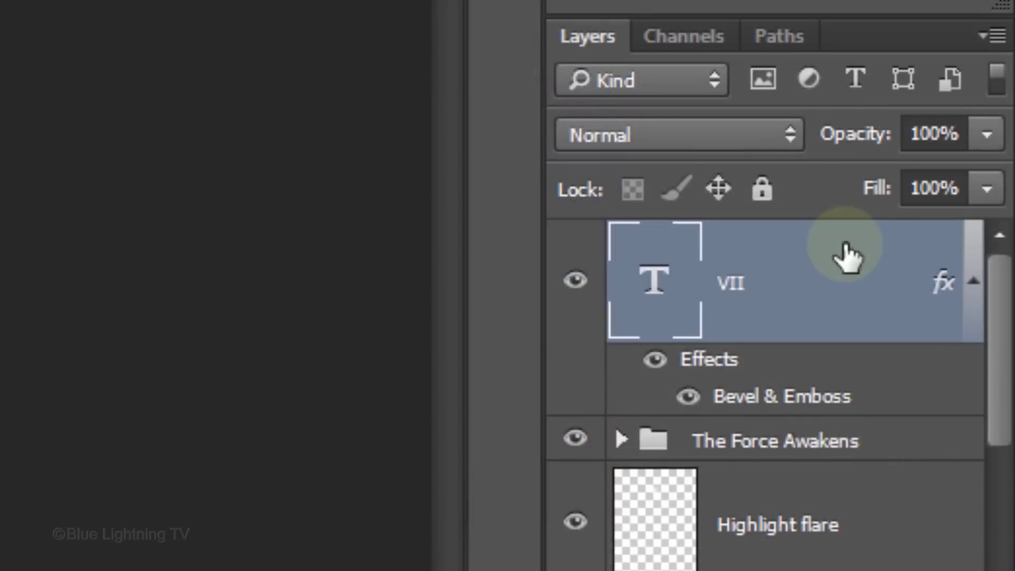
{"action": "key", "text": "ctrl+shift+alt+e"}
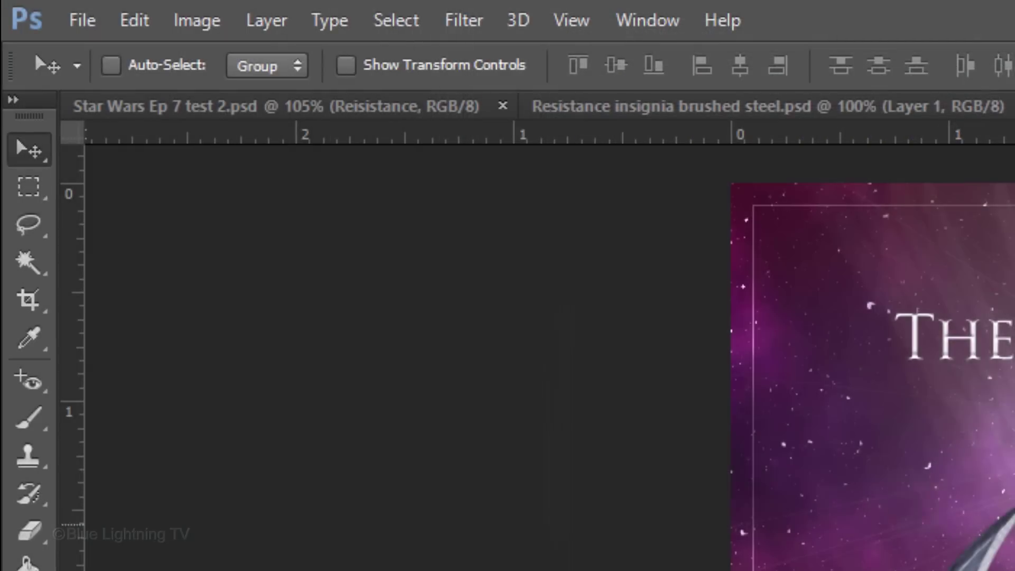
Set up the Brush tool with a size of 600 px, Color Dodge mode and 100% opacity
{"action": "left_click_drag", "start_coordinate": [31, 419], "coordinate": [153, 405]}
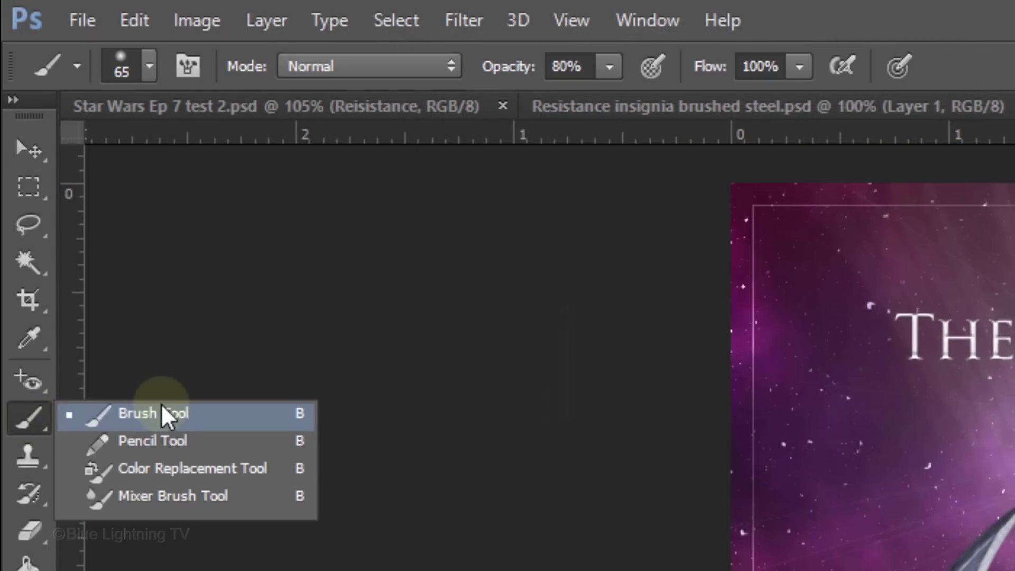
{"action": "left_click", "coordinate": [161, 413]}
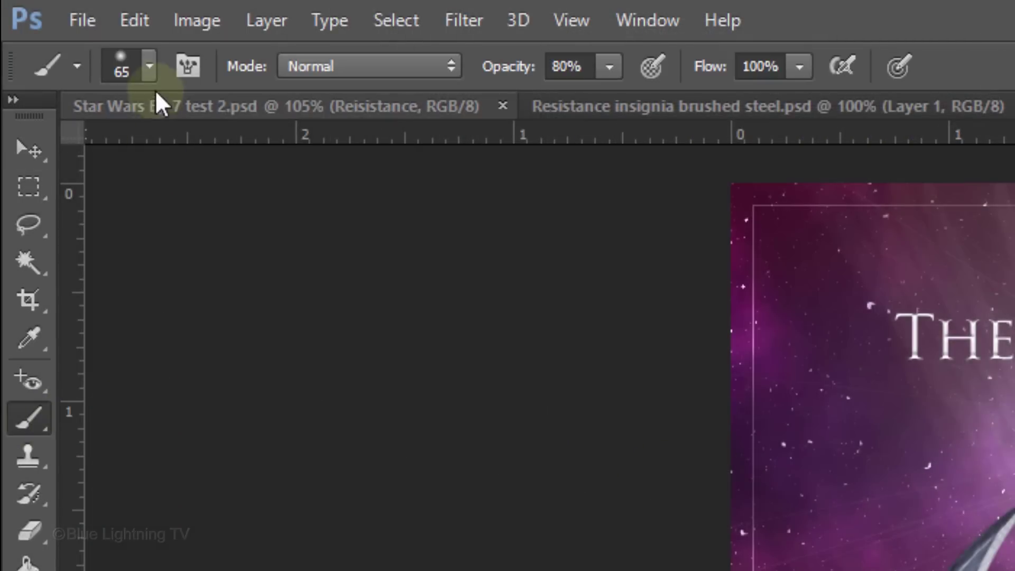
{"action": "left_click", "coordinate": [149, 65]}
{"action": "type", "text": "600"}
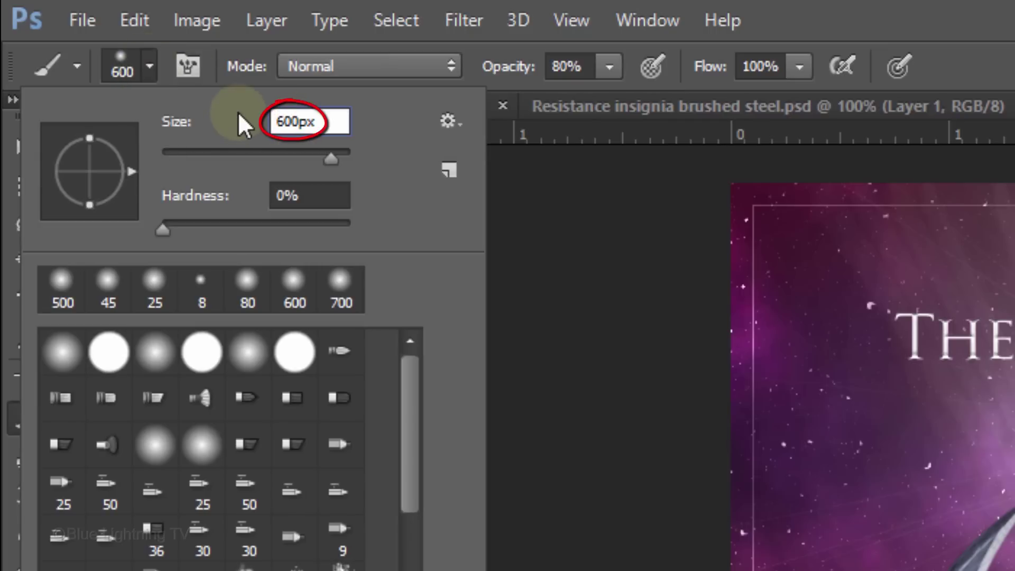
{"action": "left_click", "coordinate": [408, 65]}
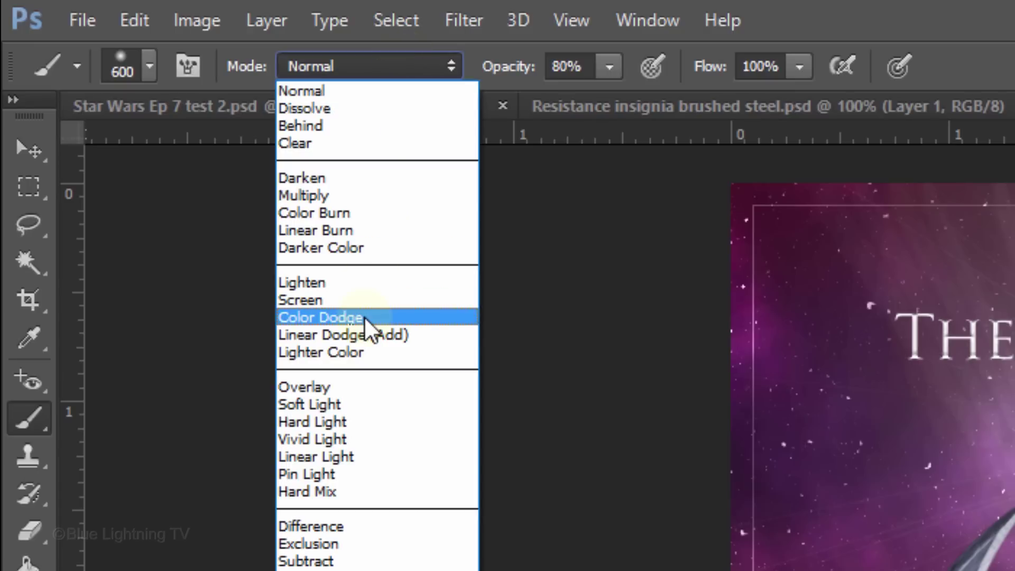
{"action": "left_click", "coordinate": [364, 316]}
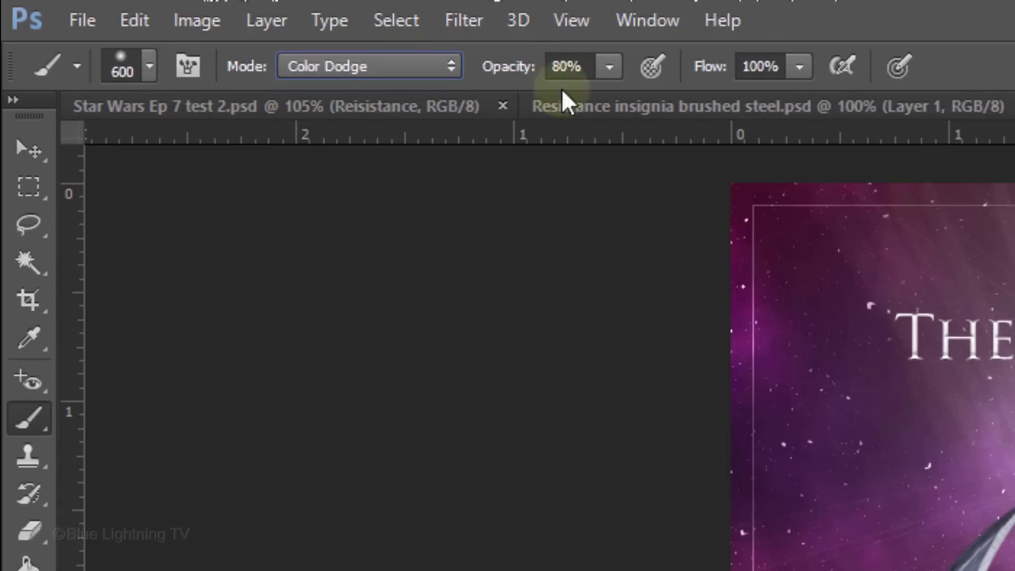
{"action": "left_click", "coordinate": [610, 66]}
{"action": "left_click_drag", "start_coordinate": [607, 100], "coordinate": [681, 107]}
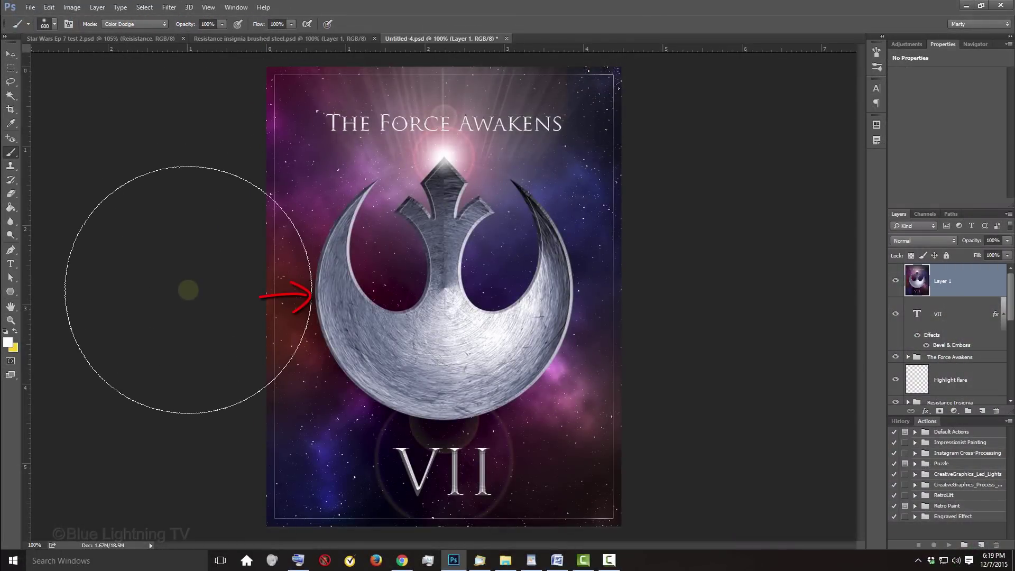
Brighten the nebula at the poster's left edge with brush dabs, keeping the brush's rim just short of the insignia
{"action": "left_click", "coordinate": [188, 290]}
{"action": "left_click", "coordinate": [189, 289]}
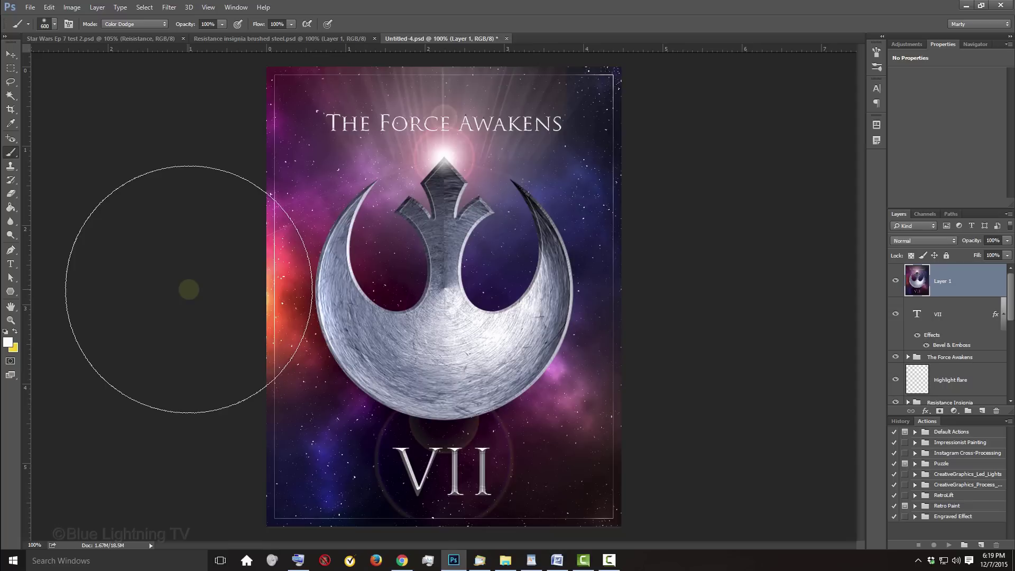